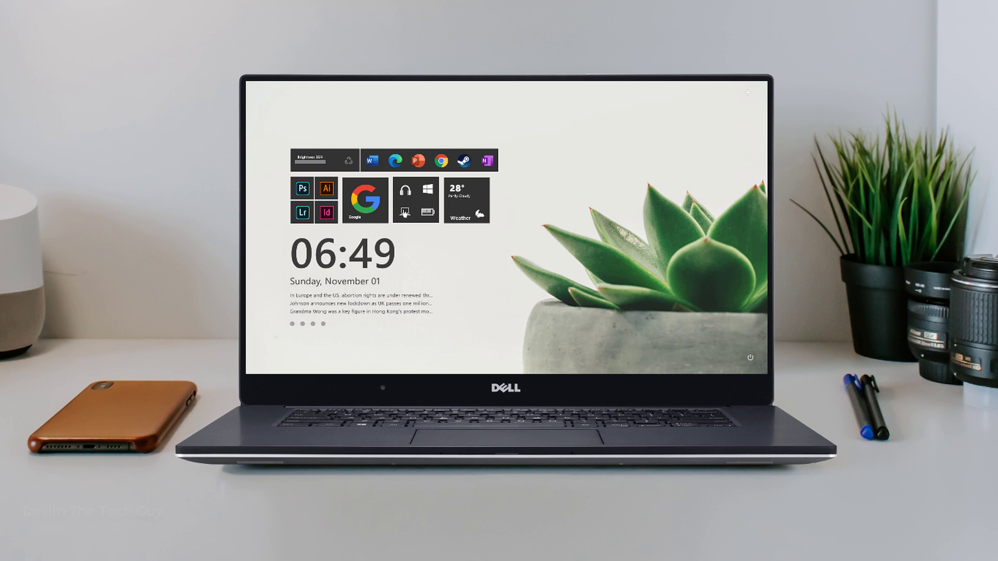
Step: Try out the desktop tiles by opening and closing This PC, the Start menu and PowerPoint
{"action": "left_click", "coordinate": [405, 212]}
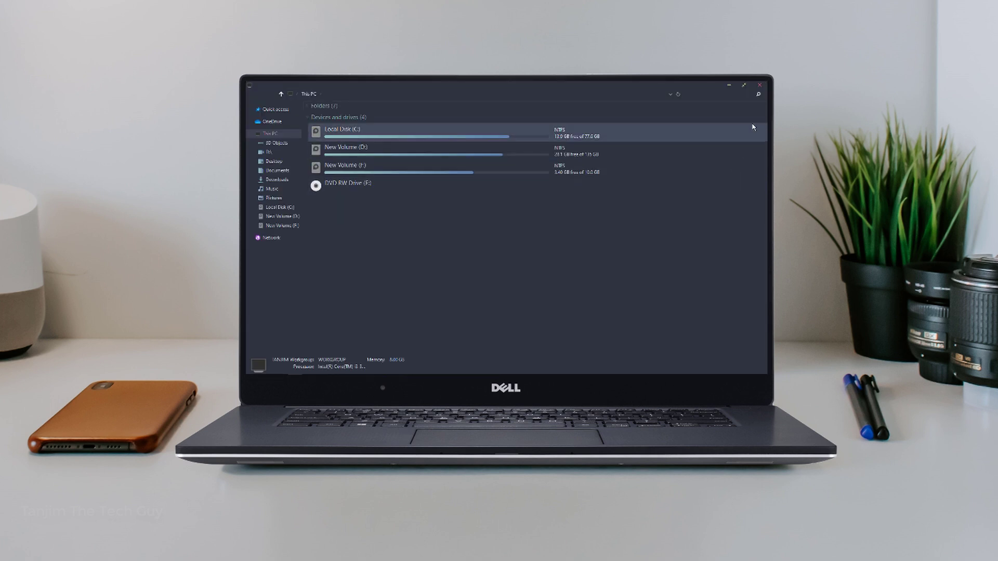
{"action": "left_click", "coordinate": [759, 85]}
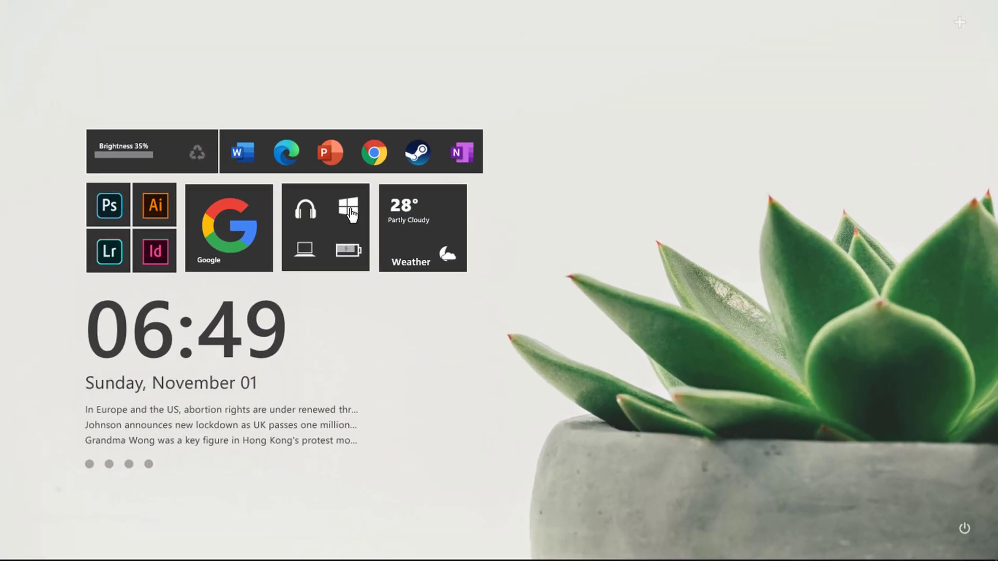
{"action": "left_click", "coordinate": [350, 211]}
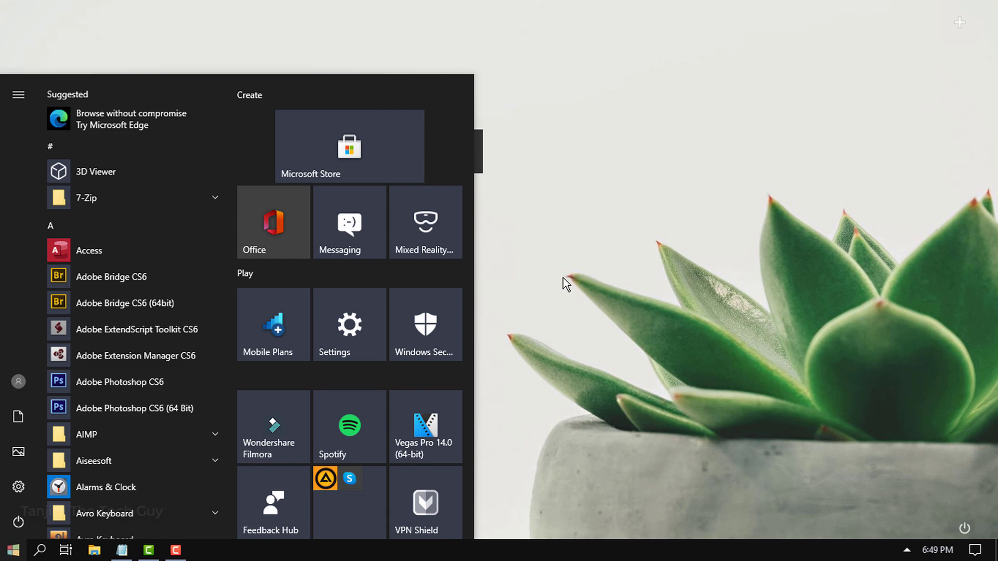
{"action": "left_click", "coordinate": [563, 278]}
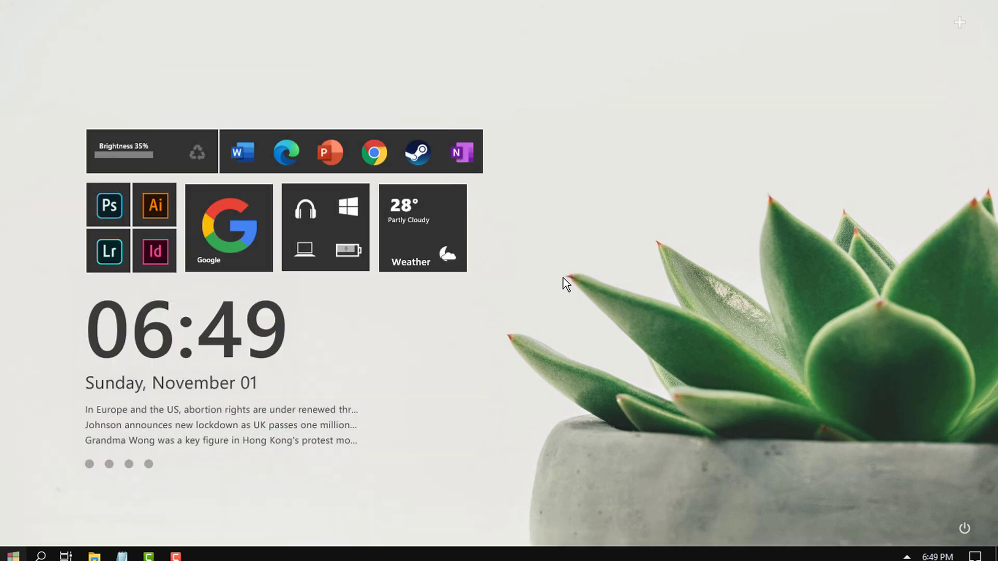
{"action": "left_click", "coordinate": [336, 155]}
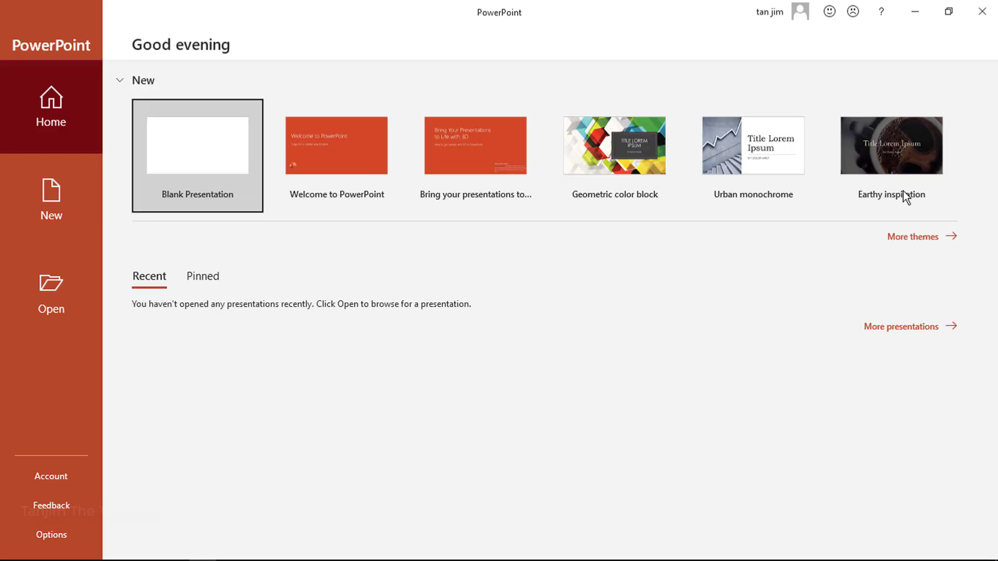
{"action": "left_click", "coordinate": [982, 11]}
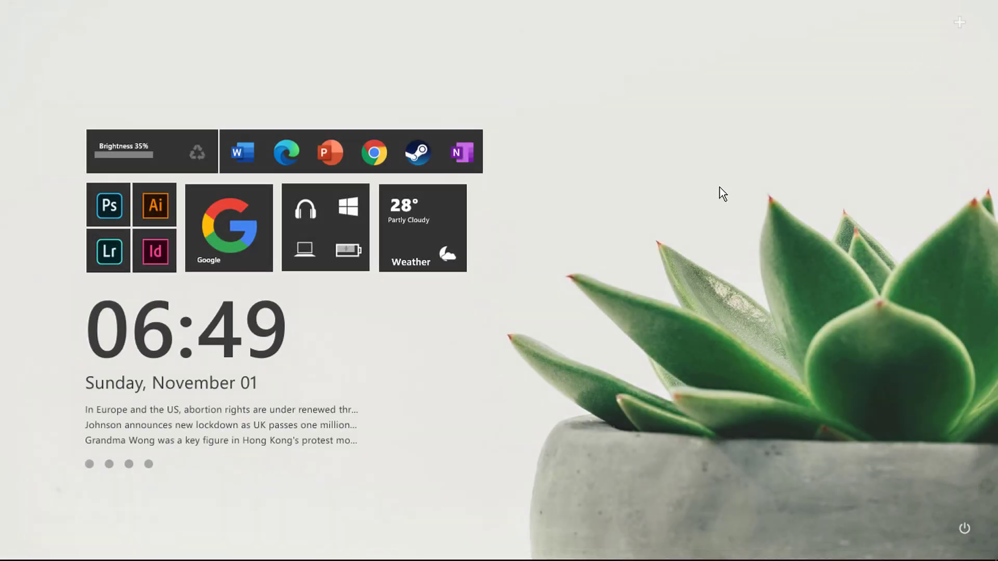
Step: Set the brightness to 88% with its tile, and preview the power icon's sleep prompt and list of power options
{"action": "left_click", "coordinate": [127, 156]}
{"action": "left_click", "coordinate": [143, 156]}
{"action": "left_click", "coordinate": [964, 530]}
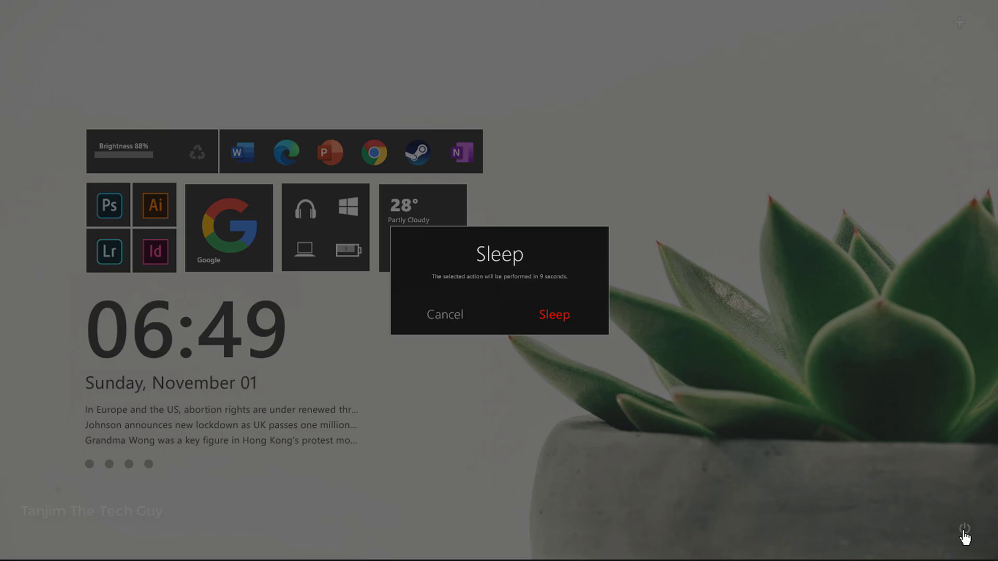
{"action": "left_click", "coordinate": [448, 314]}
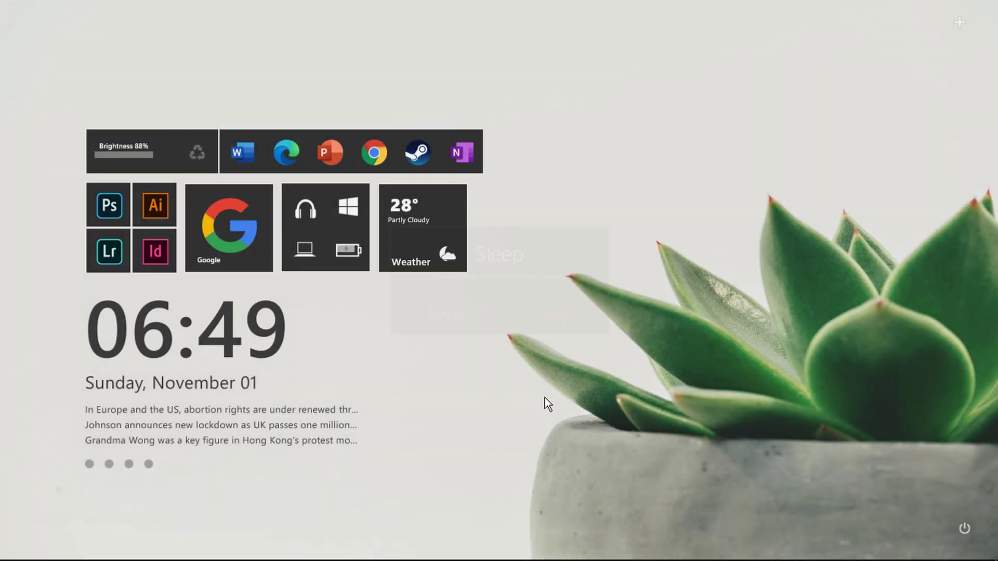
{"action": "right_click", "coordinate": [966, 517]}
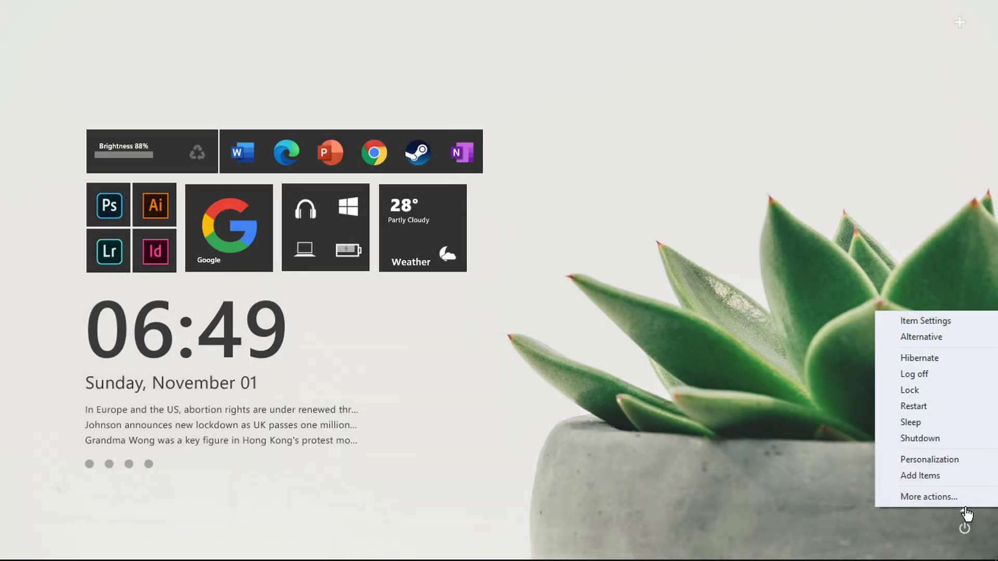
{"action": "left_click", "coordinate": [813, 439]}
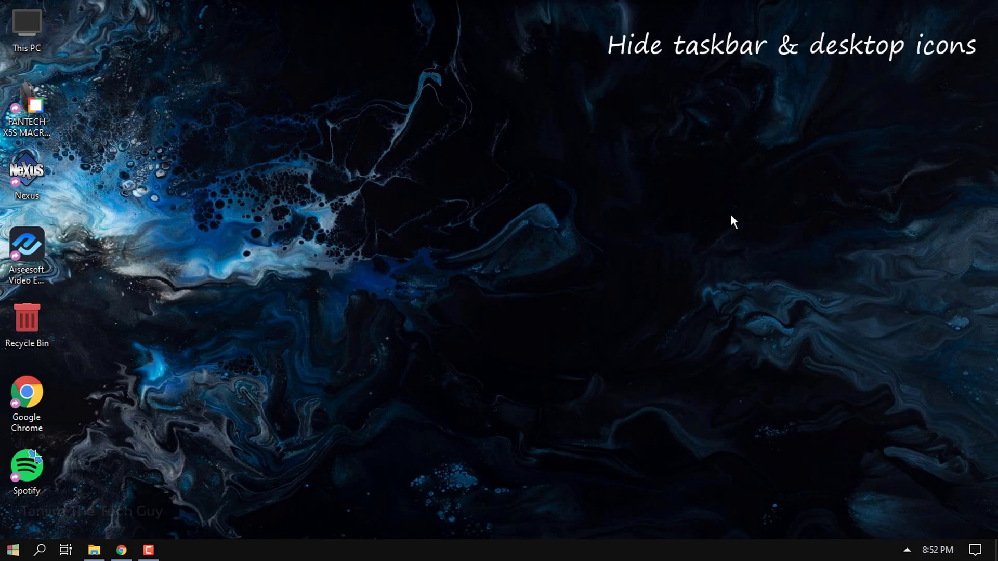
Step: Hide all the desktop icons by turning off Show desktop icons
{"action": "right_click", "coordinate": [594, 166]}
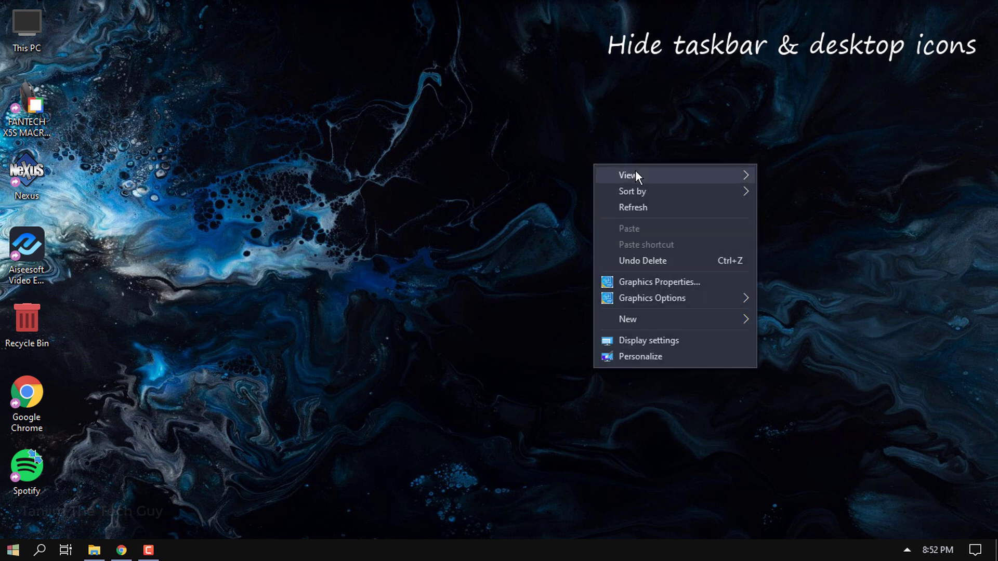
{"action": "mouse_move", "coordinate": [643, 174]}
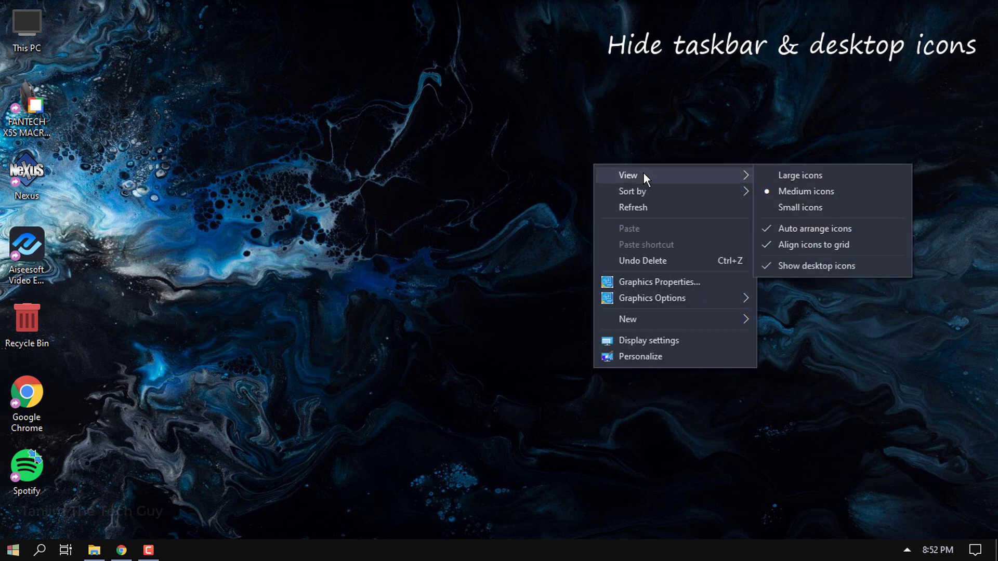
{"action": "left_click", "coordinate": [838, 266]}
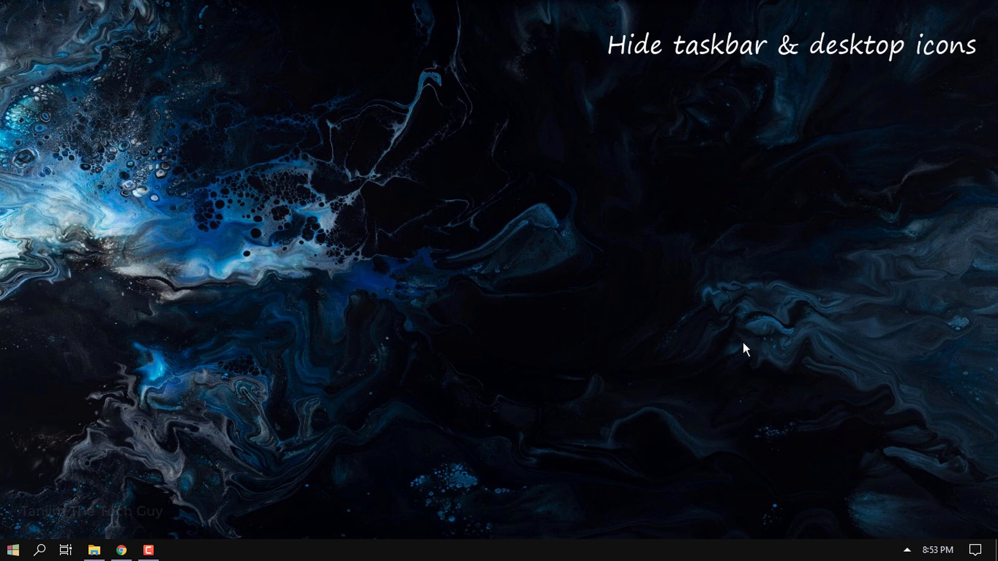
Step: Turn on automatic hiding of the taskbar in desktop mode and close Settings
{"action": "right_click", "coordinate": [612, 545]}
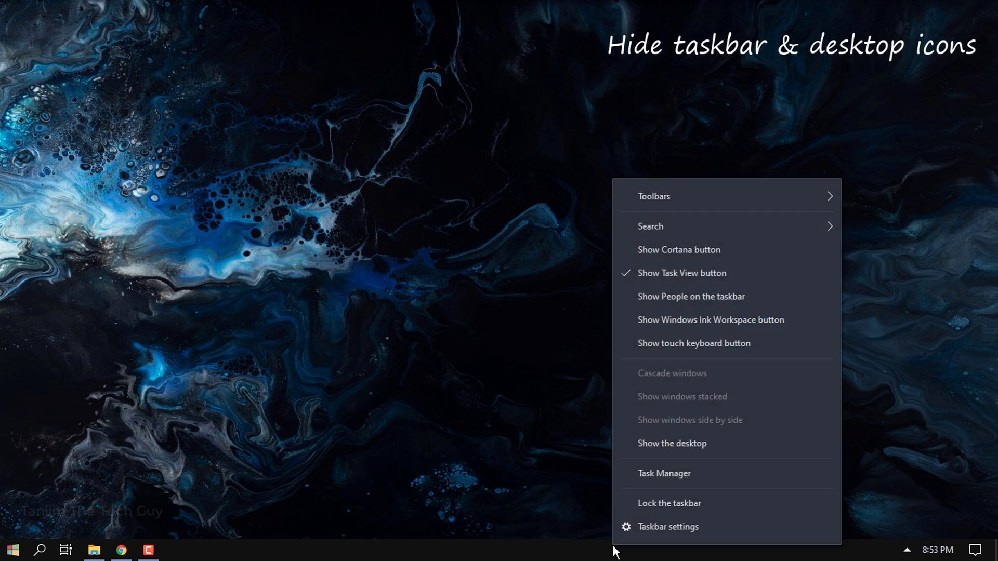
{"action": "left_click", "coordinate": [730, 529]}
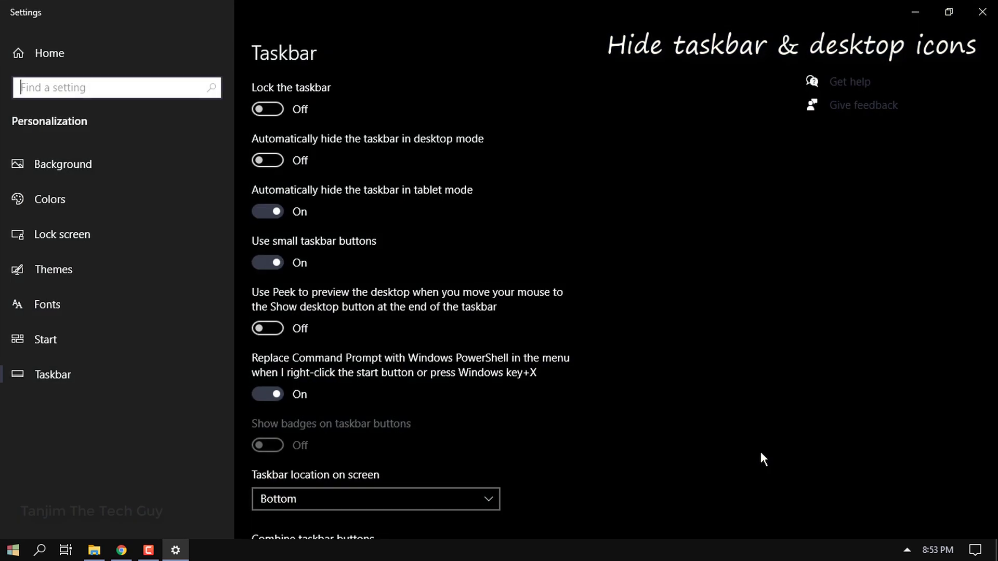
{"action": "left_click", "coordinate": [269, 160]}
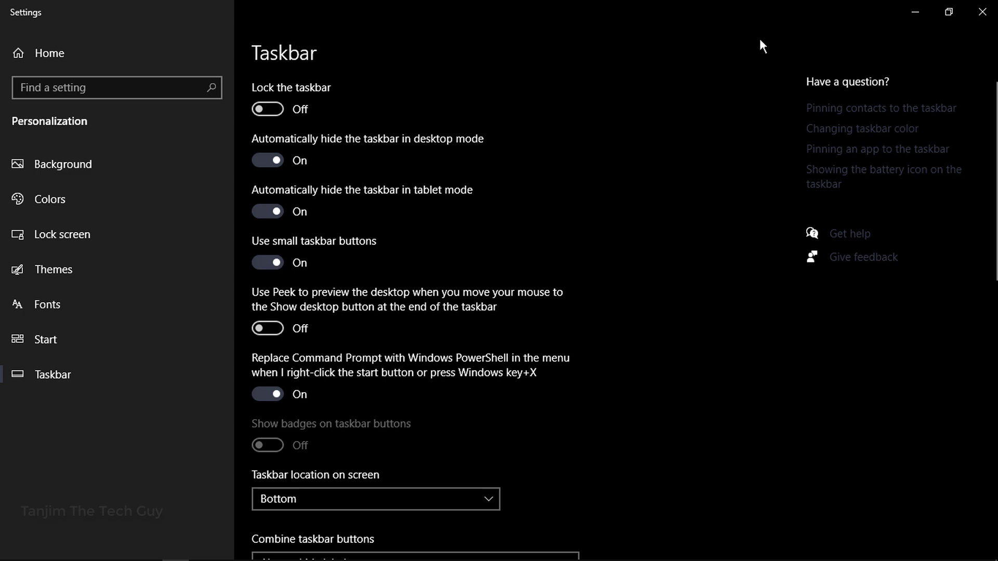
{"action": "left_click", "coordinate": [982, 12]}
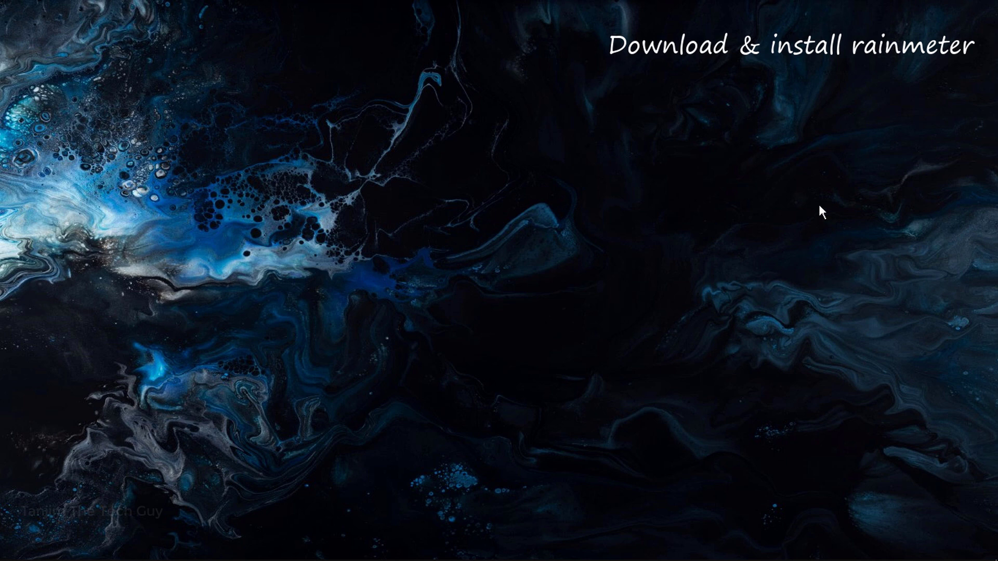
Step: Switch to Chrome and download the Rainmeter 4.4 Beta Release r3408 from rainmeter.net
{"action": "mouse_move", "coordinate": [125, 559]}
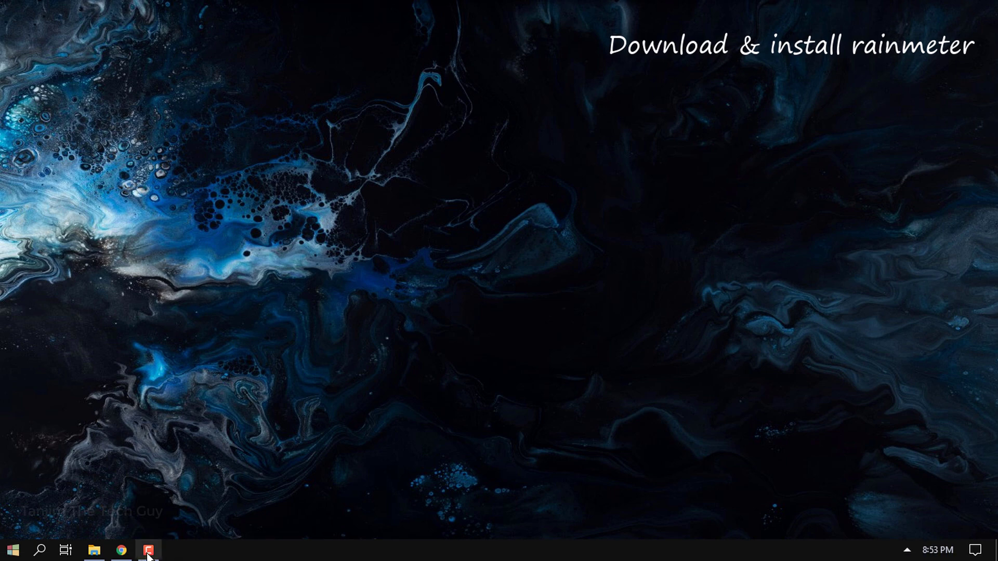
{"action": "left_click", "coordinate": [127, 554]}
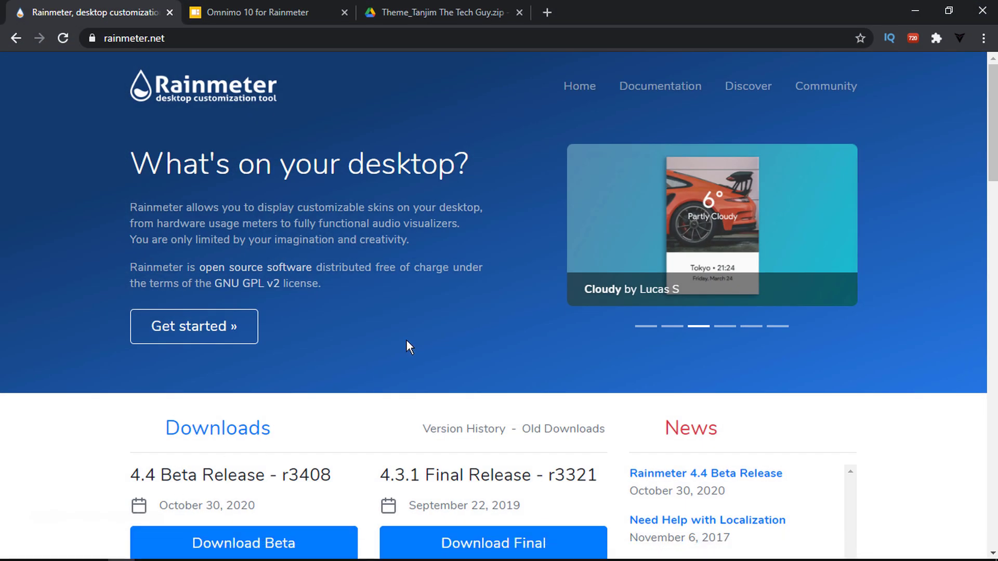
{"action": "scroll", "coordinate": [414, 323], "scroll_direction": "down", "scroll_amount": 5}
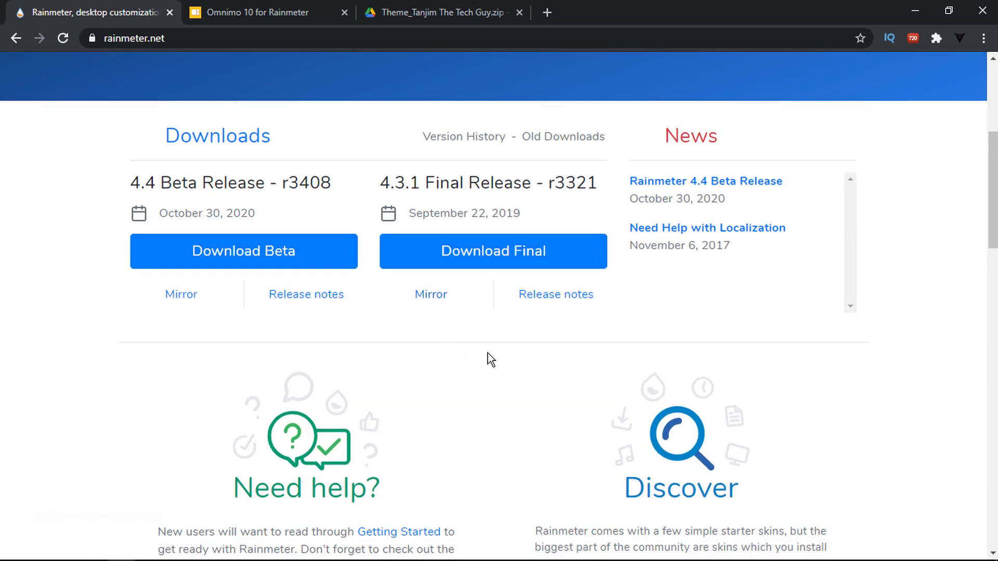
{"action": "left_click", "coordinate": [277, 252]}
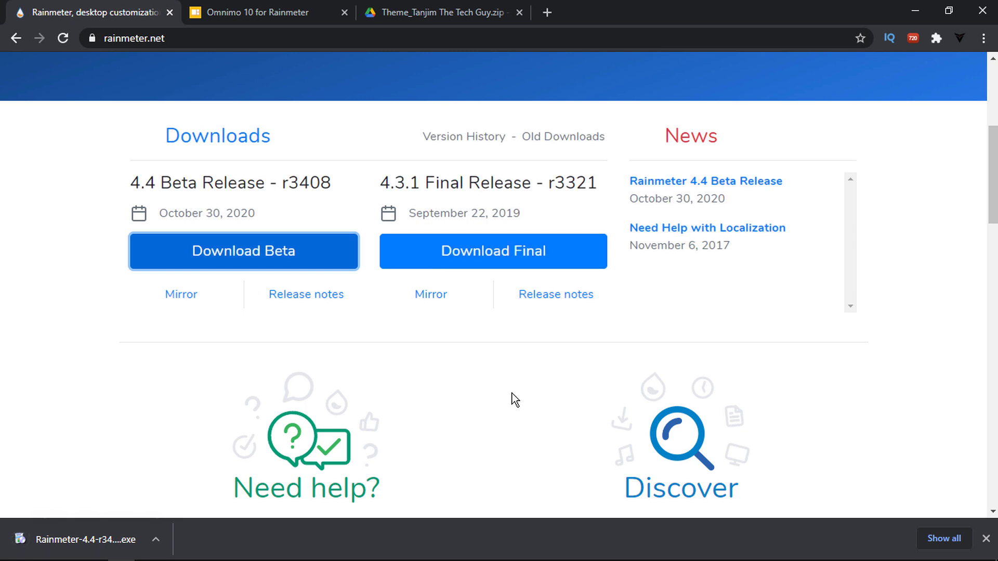
Step: Open the downloaded Rainmeter installer, minimize the browser and allow the file to run
{"action": "left_click", "coordinate": [160, 543]}
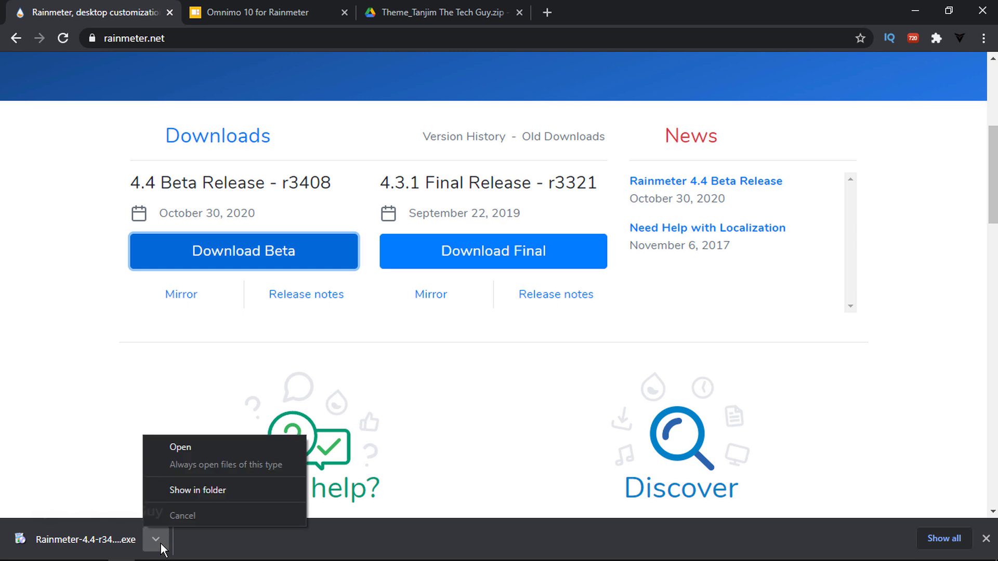
{"action": "left_click", "coordinate": [222, 444]}
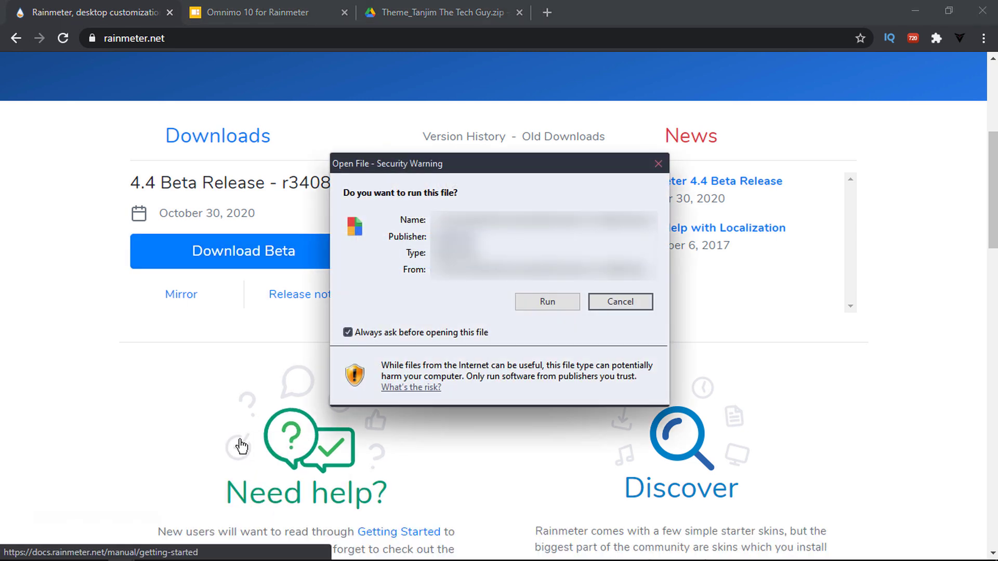
{"action": "left_click", "coordinate": [916, 10]}
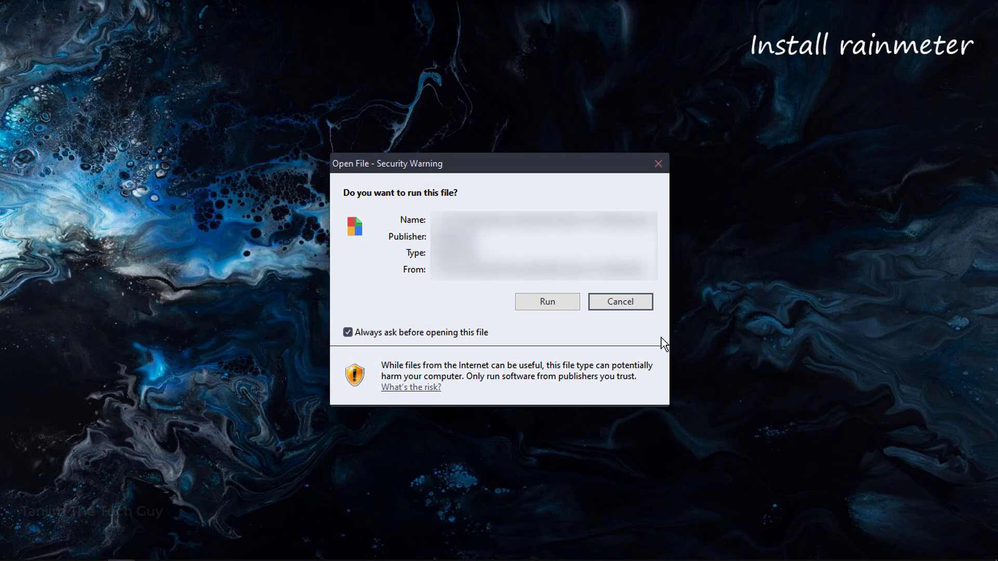
{"action": "left_click", "coordinate": [554, 305]}
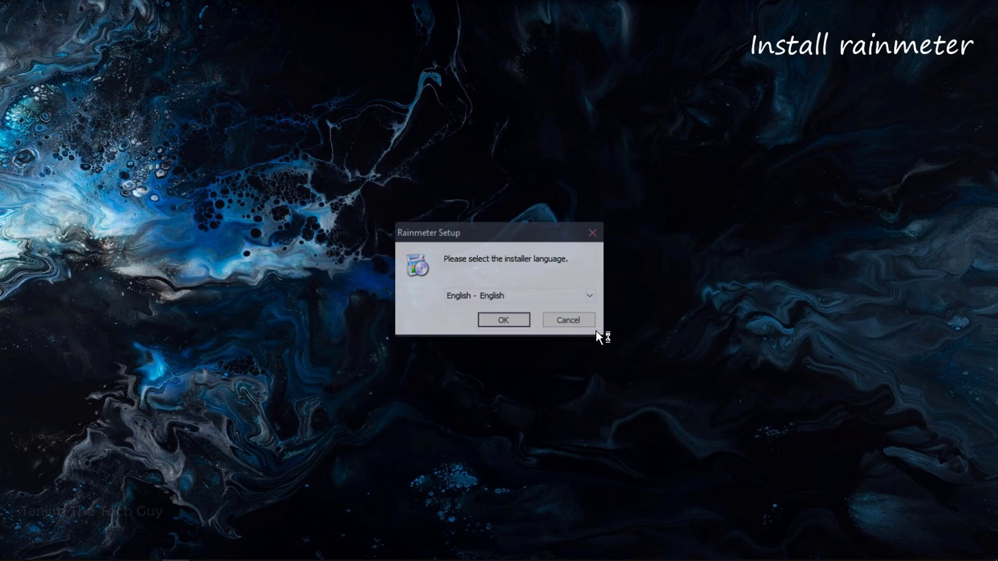
Step: Install Rainmeter in English with the standard 64-bit installation, launching on startup, and run it when setup finishes
{"action": "left_click", "coordinate": [497, 320]}
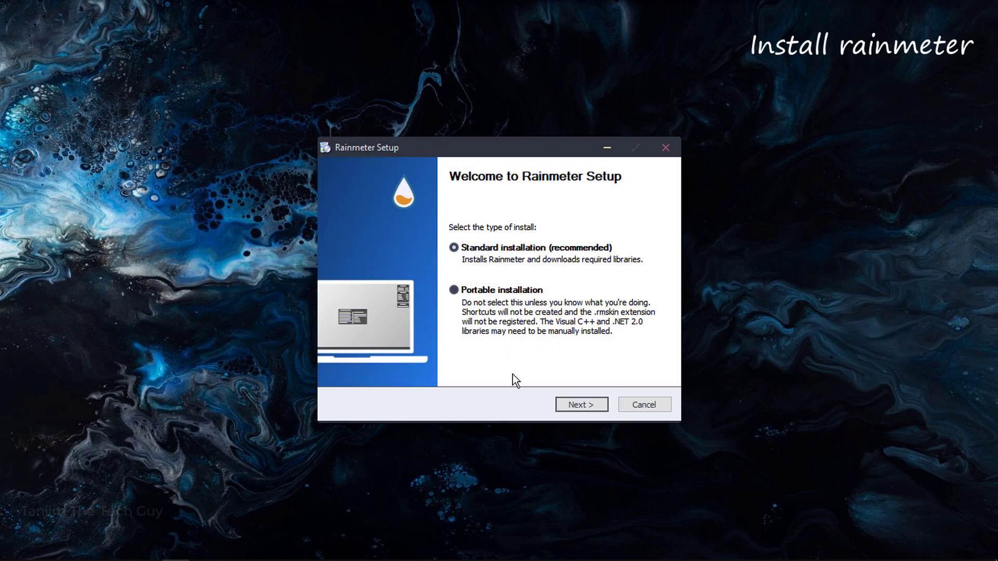
{"action": "left_click", "coordinate": [581, 405]}
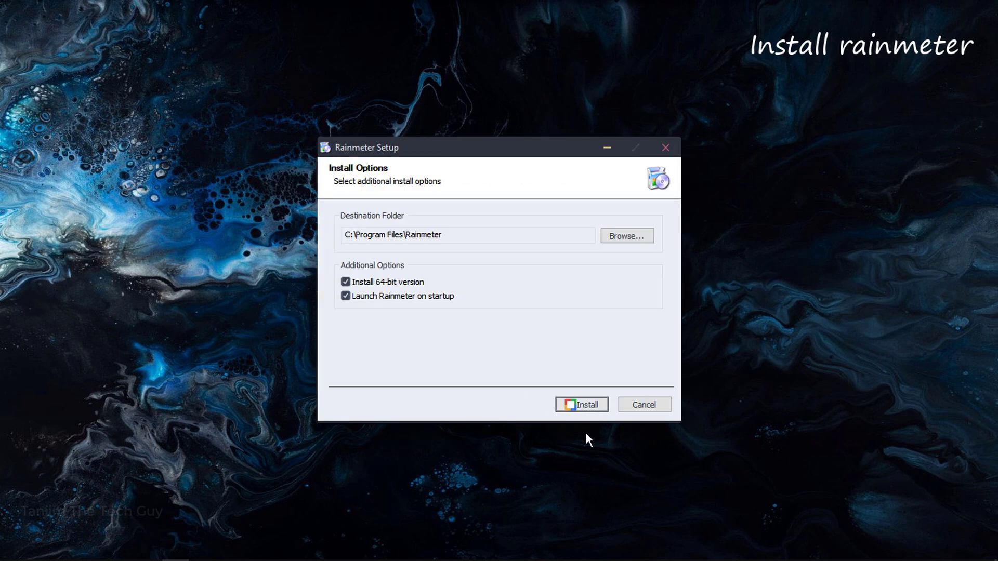
{"action": "left_click", "coordinate": [587, 406]}
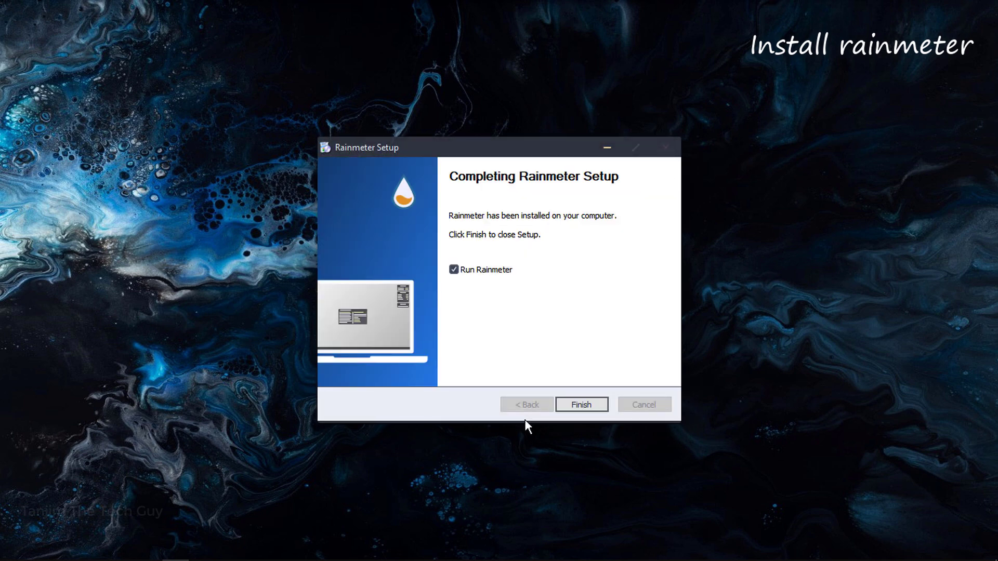
{"action": "left_click", "coordinate": [591, 407]}
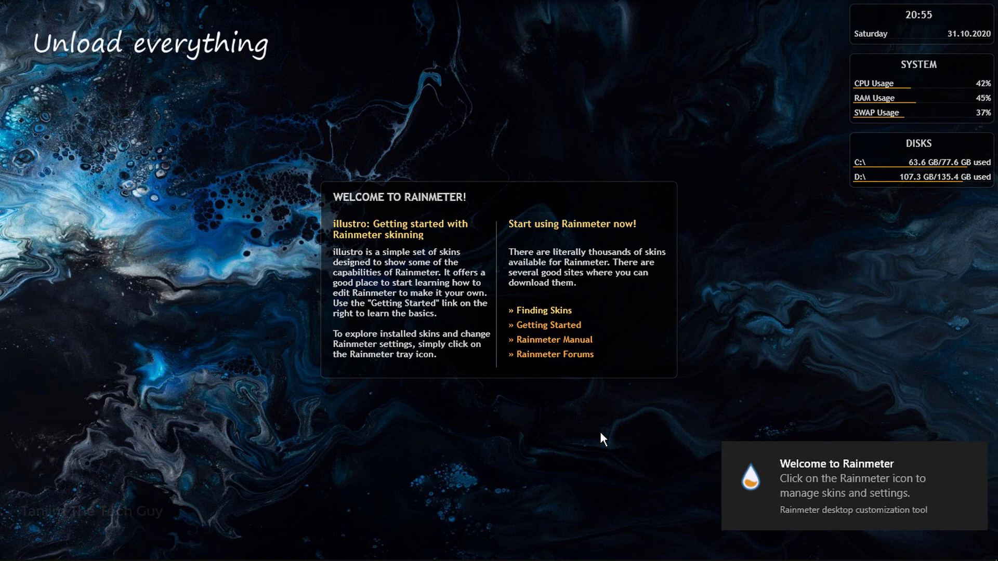
Step: Unload all the default illustro skins: Welcome, the clock, System and Disks
{"action": "right_click", "coordinate": [590, 189]}
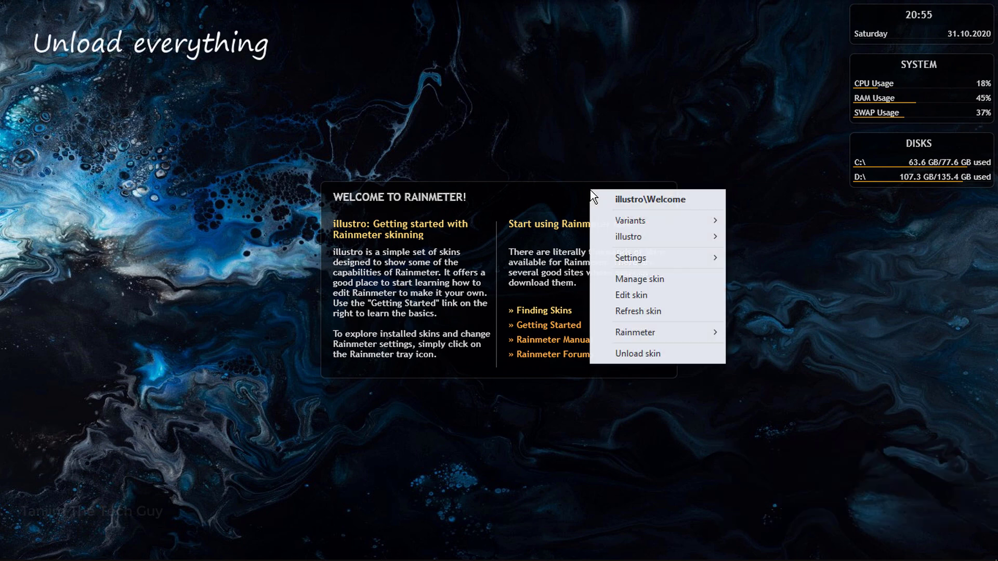
{"action": "left_click", "coordinate": [682, 356]}
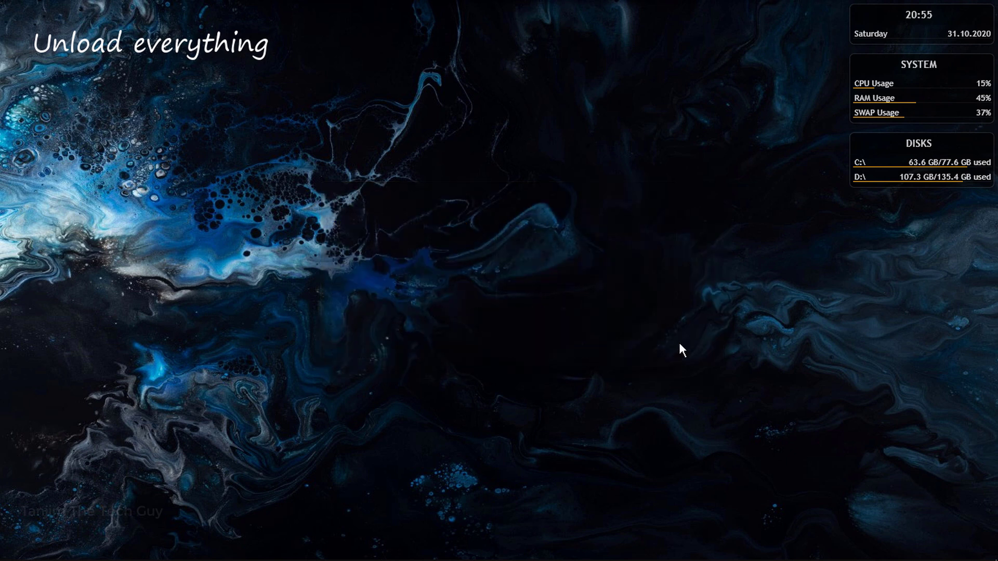
{"action": "right_click", "coordinate": [882, 9]}
{"action": "left_click", "coordinate": [925, 172]}
{"action": "right_click", "coordinate": [882, 79]}
{"action": "left_click", "coordinate": [936, 252]}
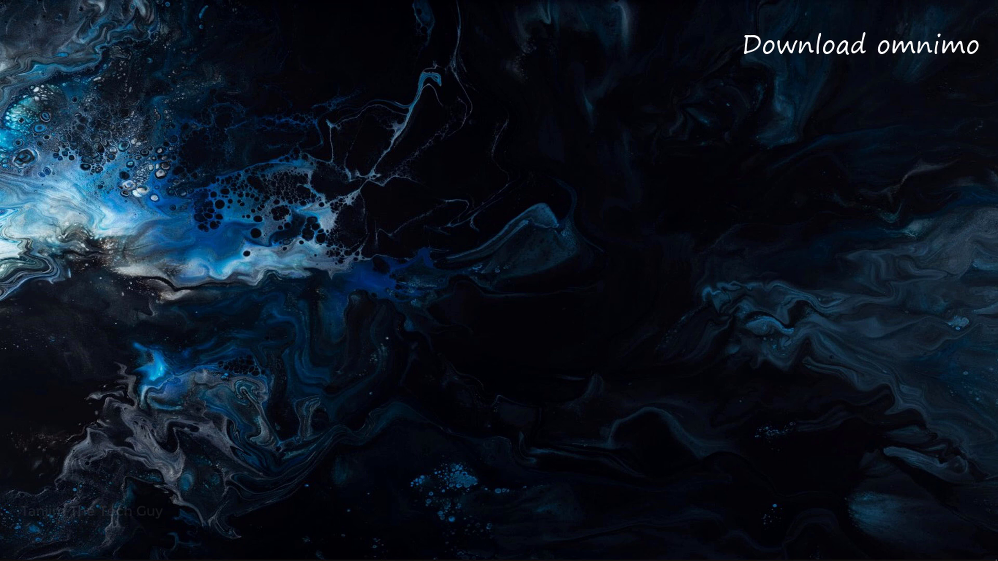
Step: Switch to Chrome and download the full version ZIP of Omnimo 10 from omnimo.info
{"action": "mouse_move", "coordinate": [178, 559]}
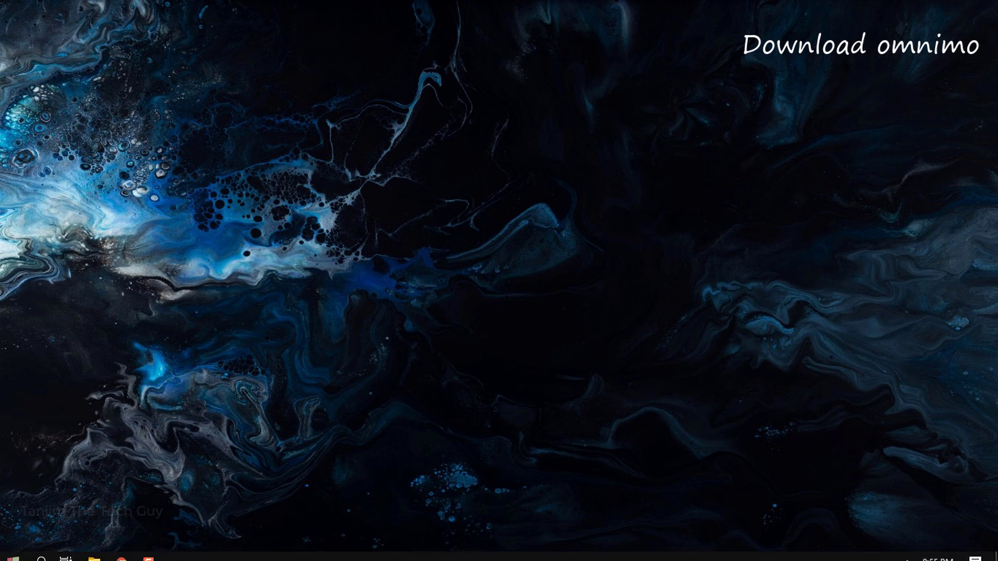
{"action": "left_click", "coordinate": [124, 552]}
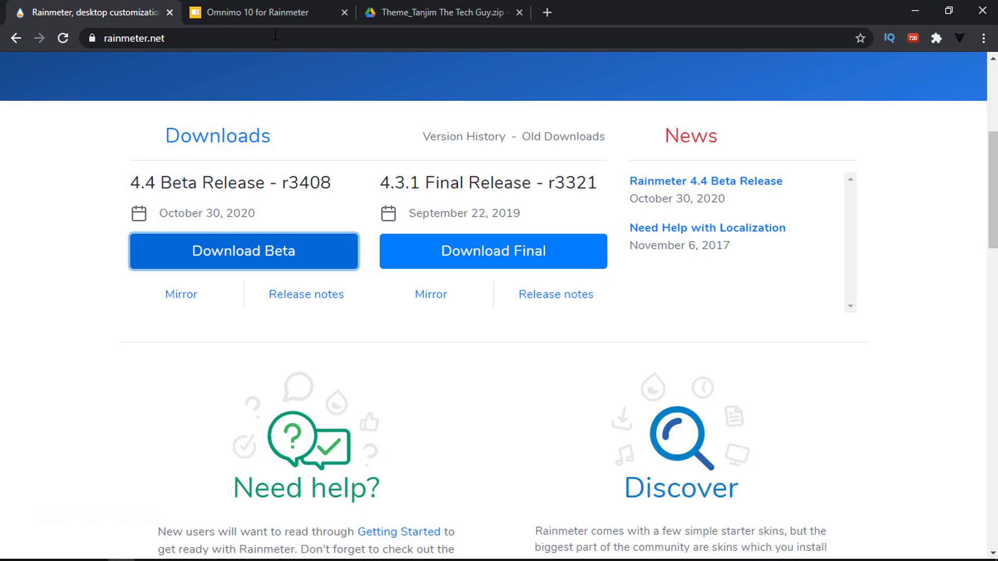
{"action": "left_click", "coordinate": [277, 10]}
{"action": "scroll", "coordinate": [660, 374], "scroll_direction": "down", "scroll_amount": 1}
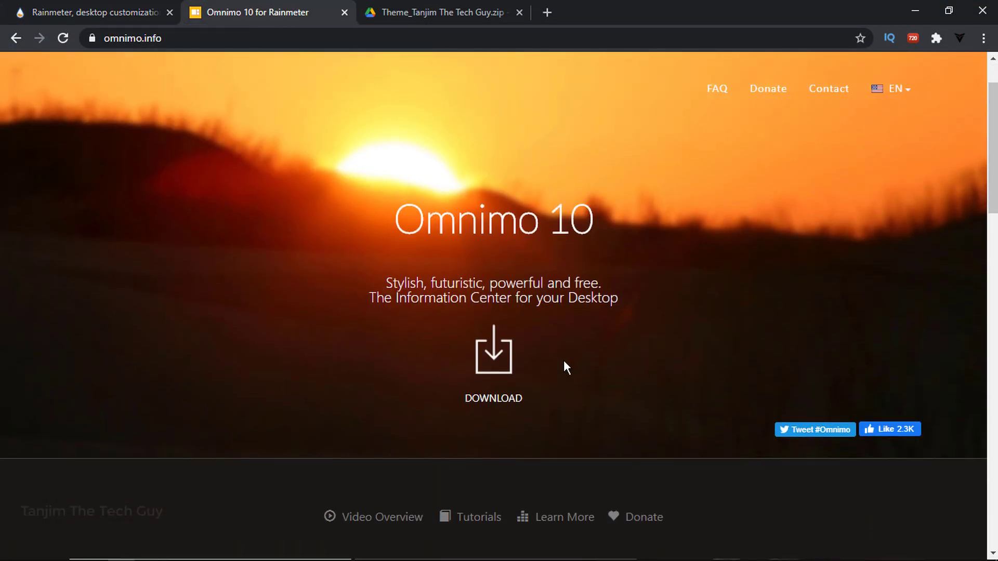
{"action": "left_click", "coordinate": [502, 358]}
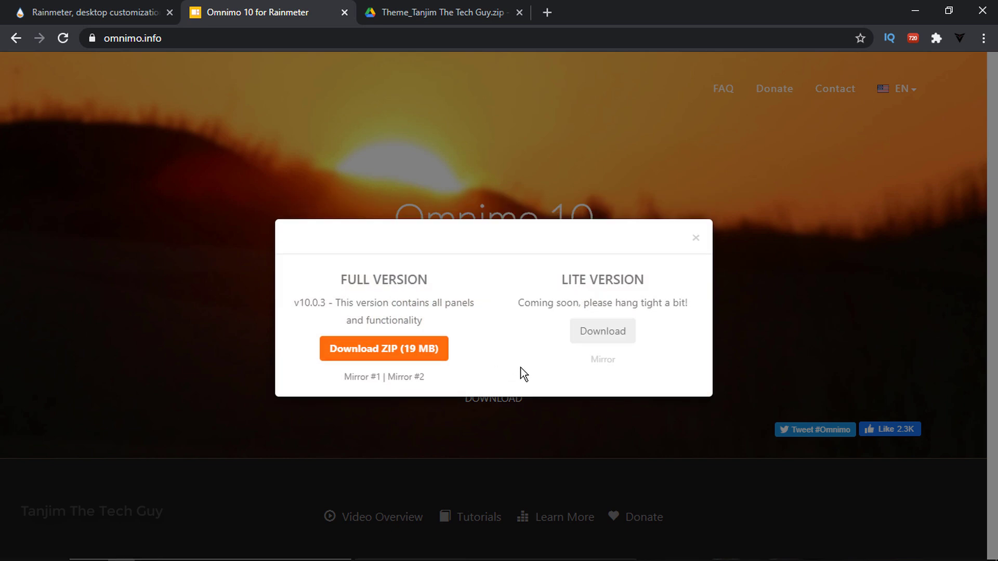
{"action": "left_click", "coordinate": [422, 354]}
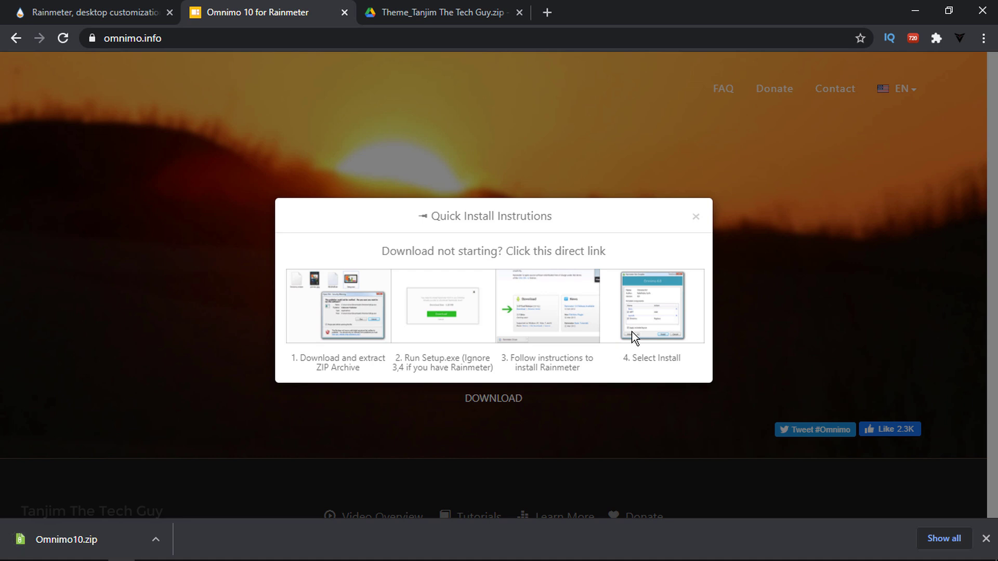
Step: Show the downloaded Omnimo10.zip in its folder and extract it with 7-Zip into an Omnimo10 folder
{"action": "left_click", "coordinate": [155, 541]}
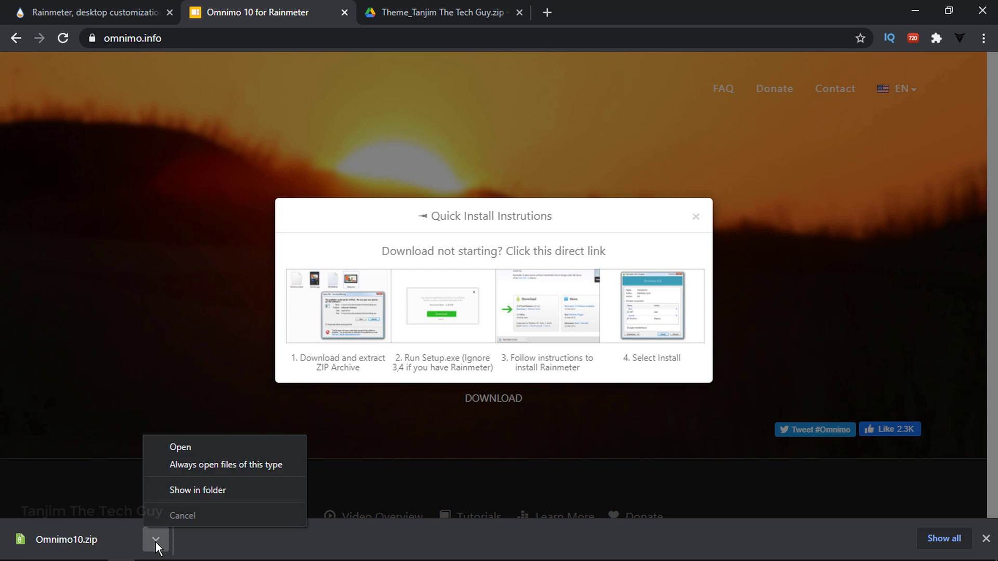
{"action": "left_click", "coordinate": [247, 490]}
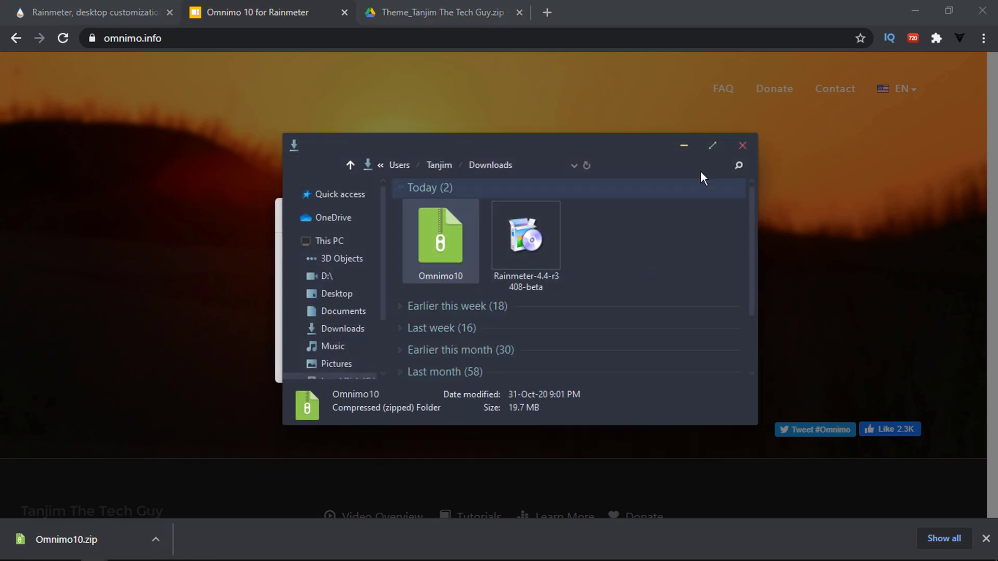
{"action": "left_click", "coordinate": [713, 145]}
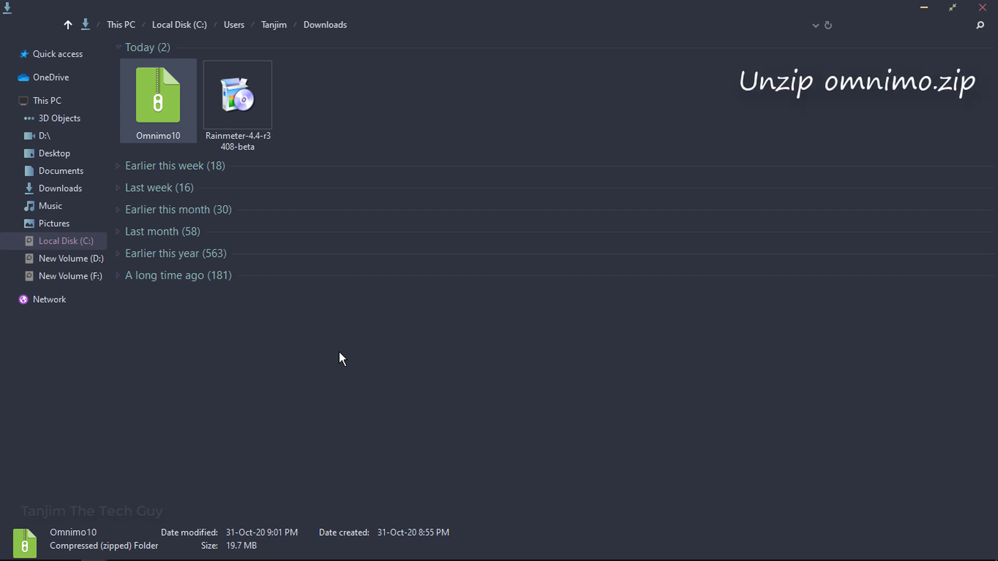
{"action": "right_click", "coordinate": [147, 101]}
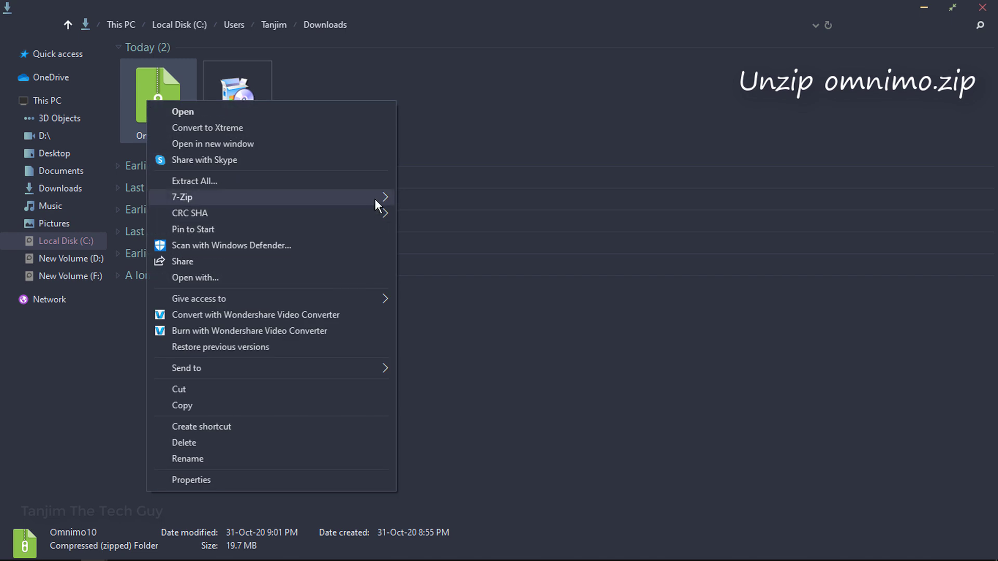
{"action": "mouse_move", "coordinate": [376, 198]}
{"action": "left_click", "coordinate": [538, 263]}
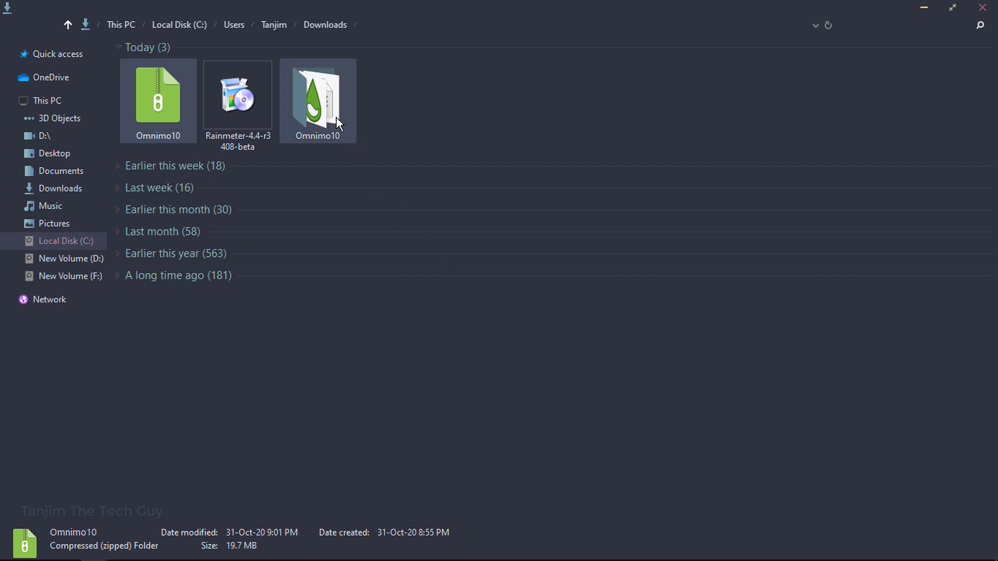
Step: Install the Omnimo skin package from the extracted folder with its included layout applied, and clear the open windows off the desktop
{"action": "double_click", "coordinate": [316, 101]}
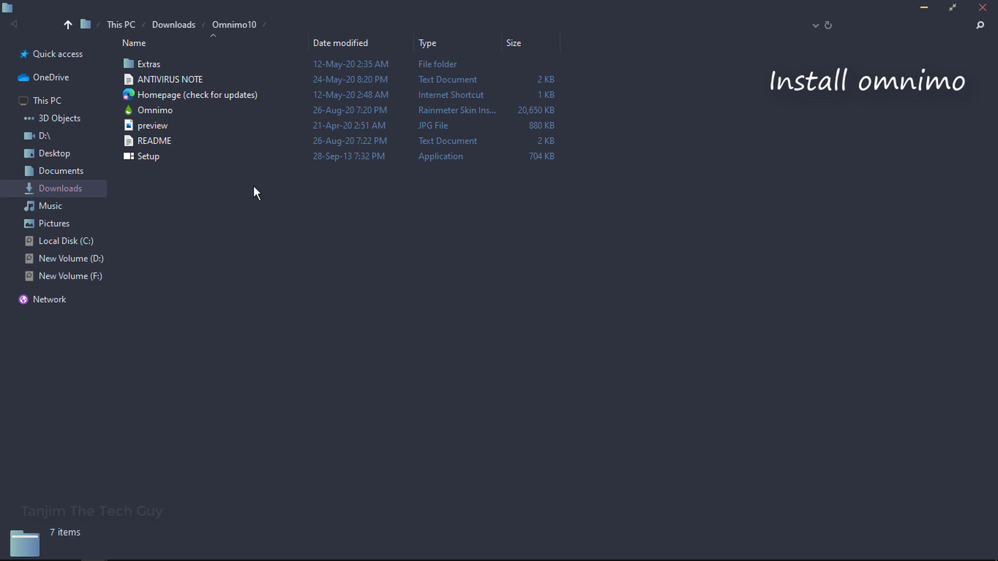
{"action": "left_click", "coordinate": [173, 107]}
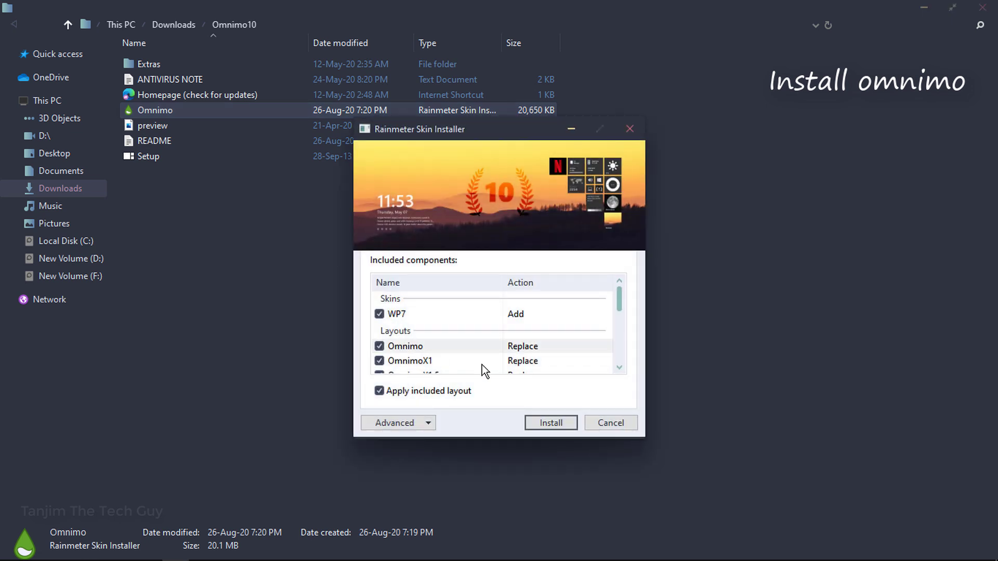
{"action": "left_click", "coordinate": [564, 425]}
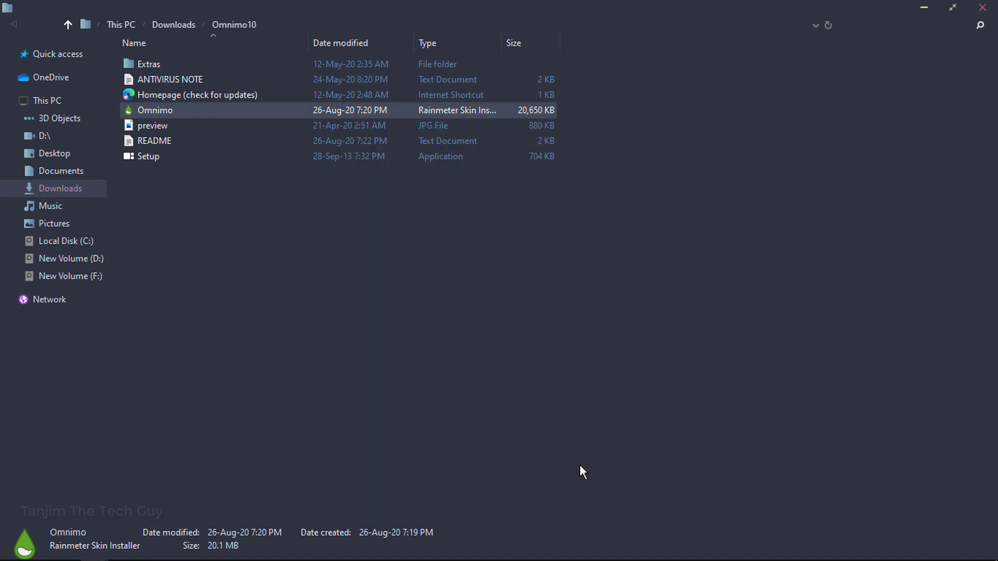
{"action": "left_click", "coordinate": [981, 9]}
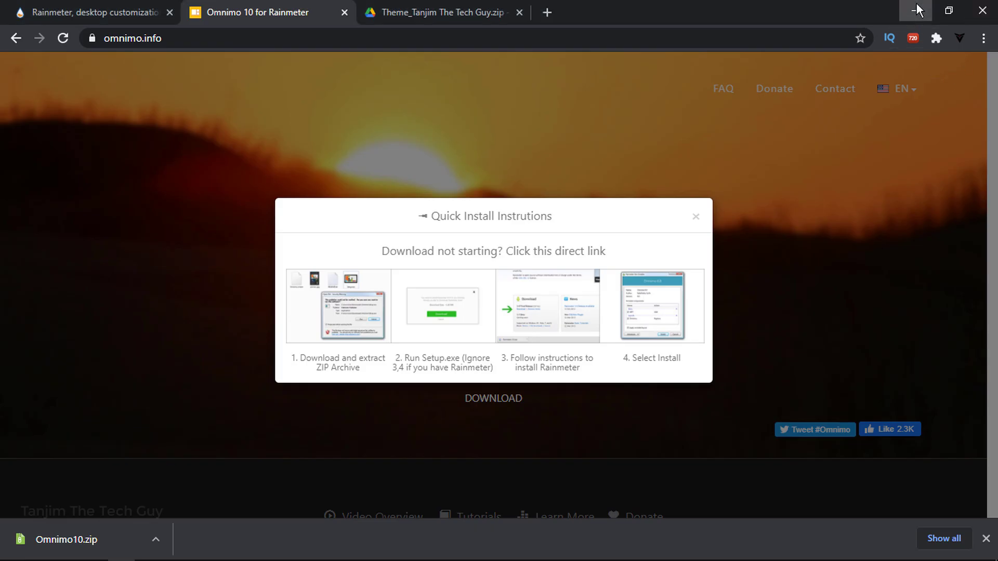
{"action": "left_click", "coordinate": [915, 9]}
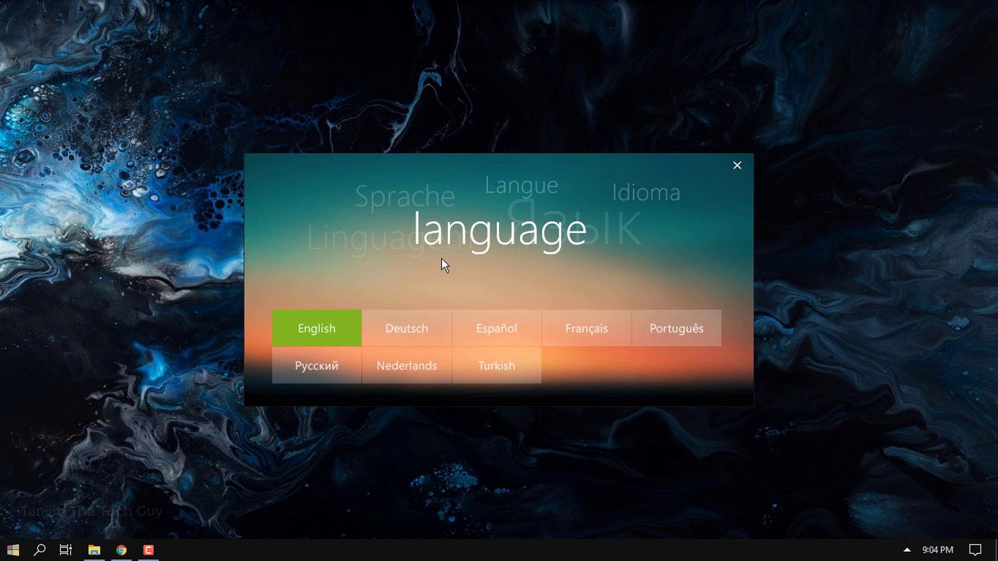
Step: Set up Omnimo in English with the metric system on and no new wallpaper, and dismiss the thank-you window and antivirus notice
{"action": "left_click", "coordinate": [333, 334]}
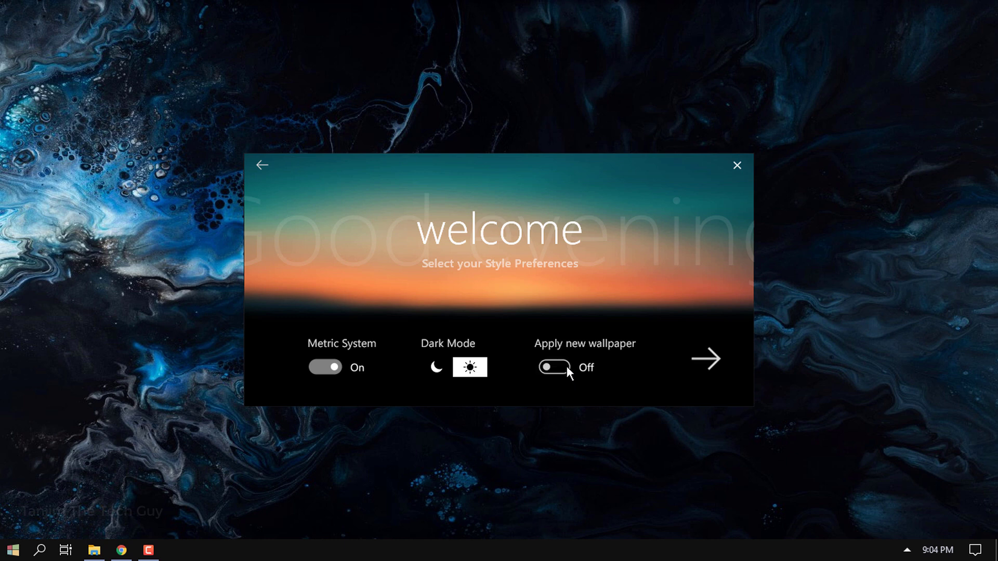
{"action": "left_click", "coordinate": [716, 358]}
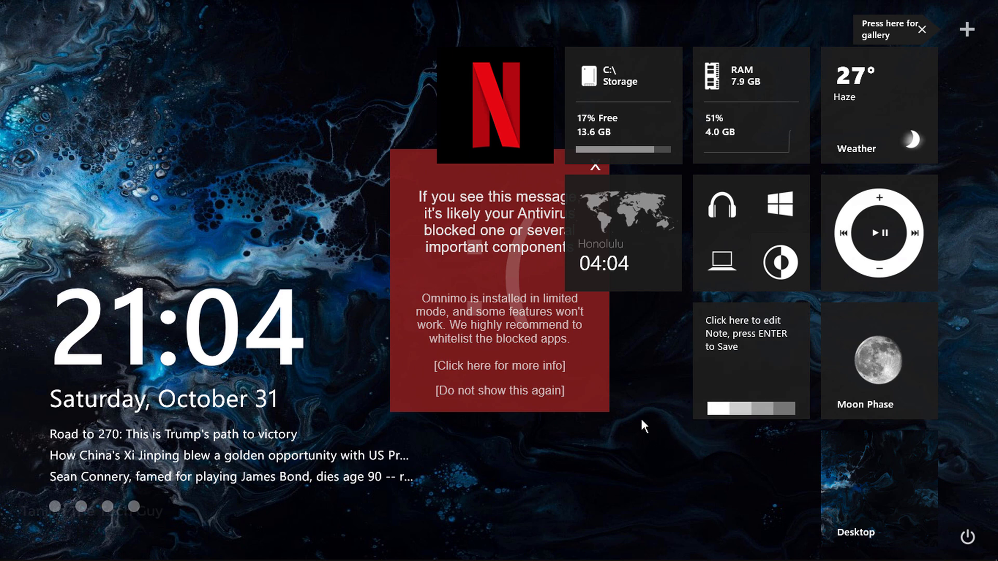
{"action": "left_click", "coordinate": [597, 165]}
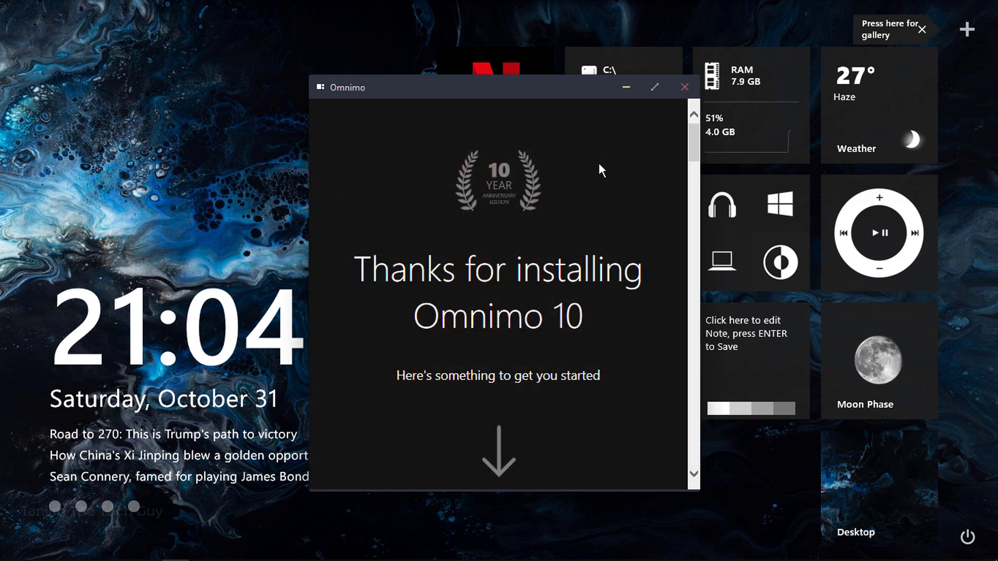
{"action": "left_click", "coordinate": [684, 87]}
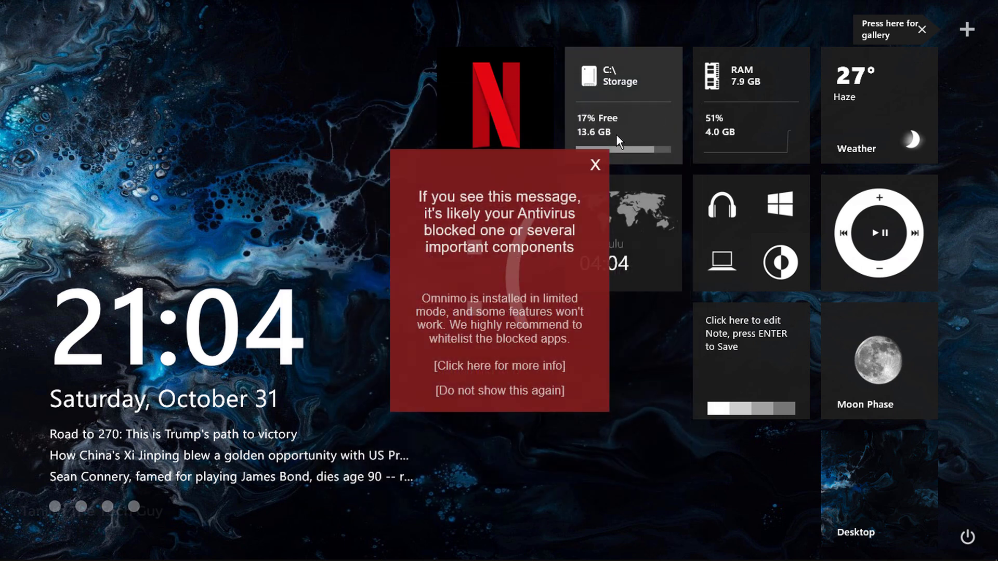
{"action": "left_click", "coordinate": [596, 165]}
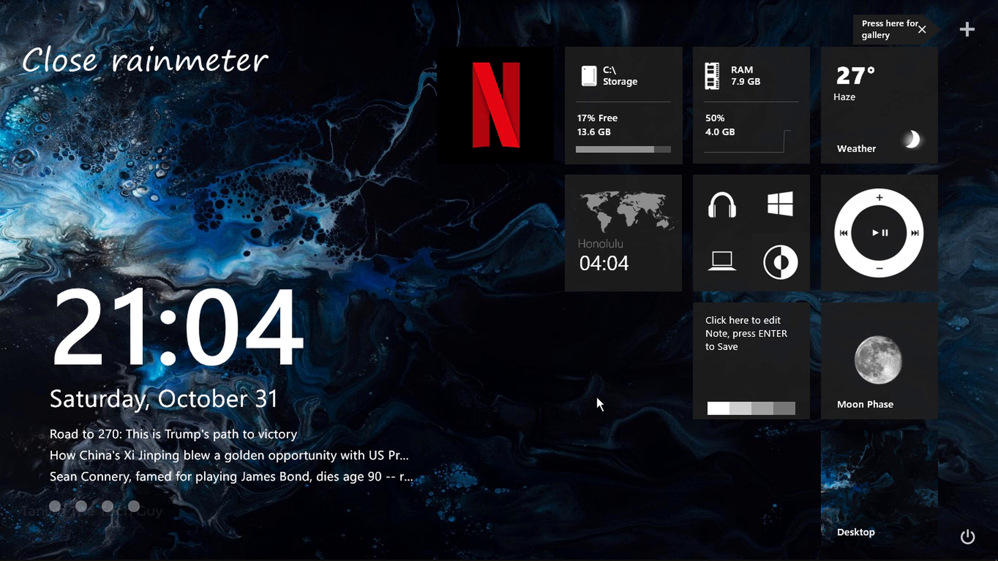
Step: Exit Rainmeter from its icon among the hidden notification area icons
{"action": "mouse_move", "coordinate": [624, 560]}
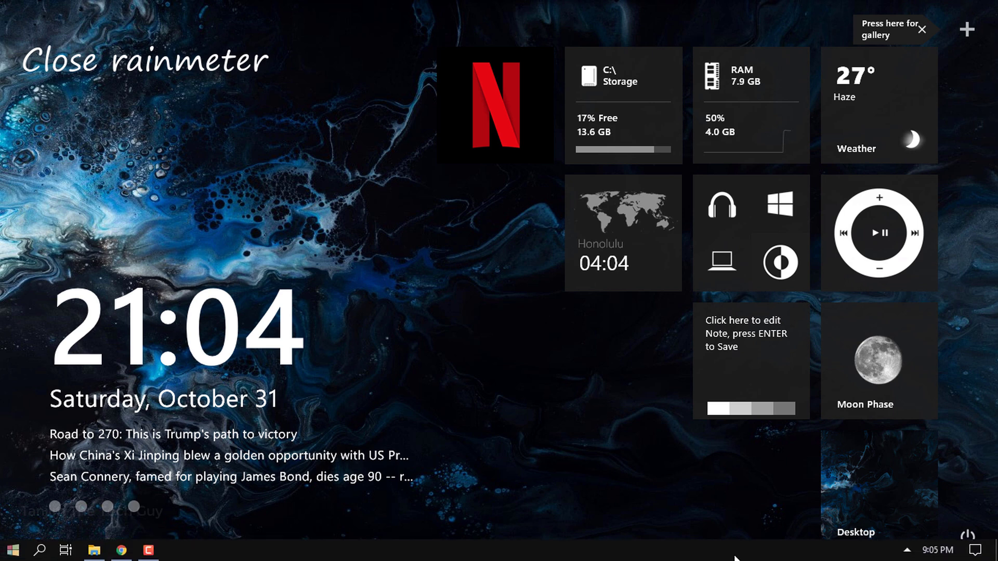
{"action": "left_click", "coordinate": [903, 554]}
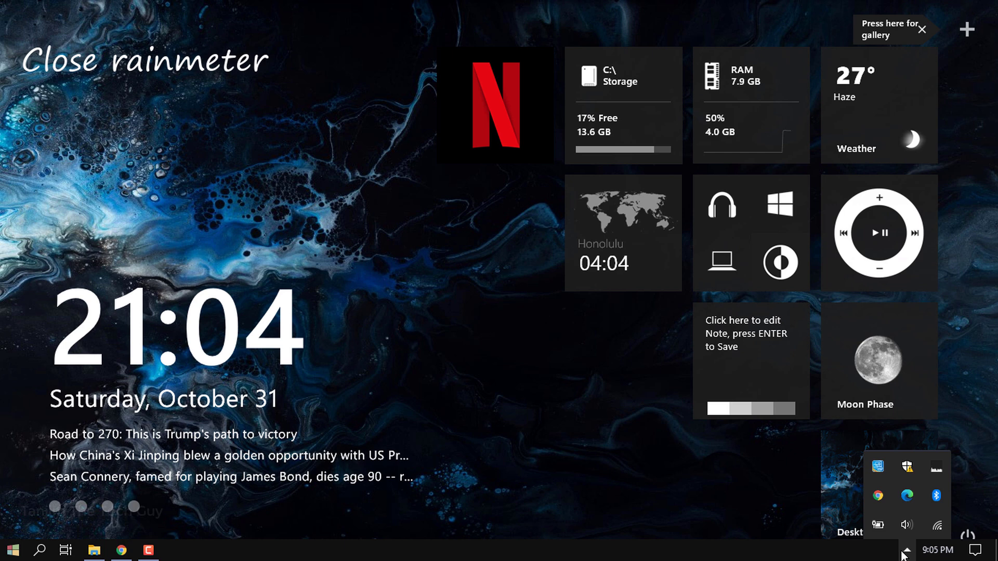
{"action": "right_click", "coordinate": [935, 468]}
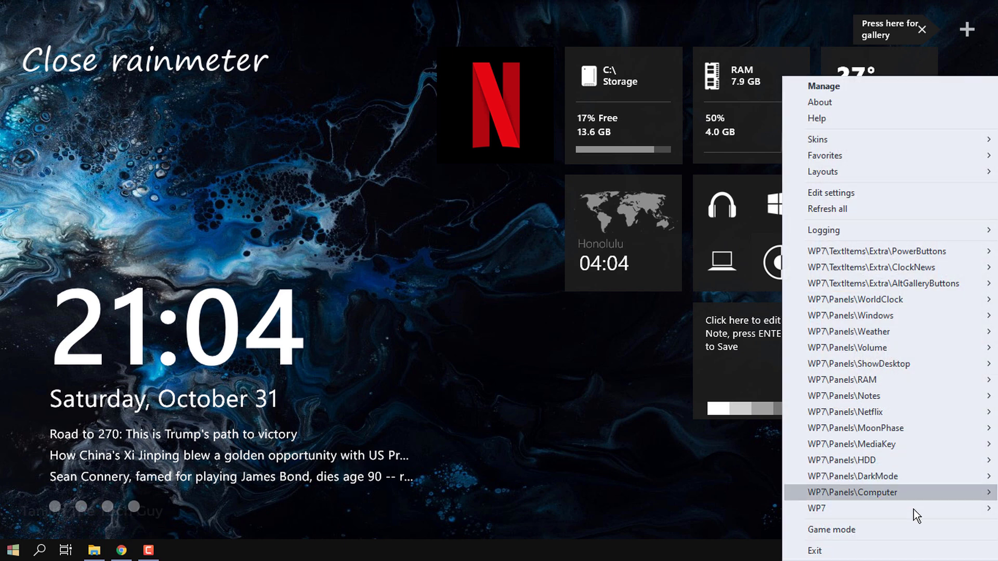
{"action": "left_click", "coordinate": [879, 552]}
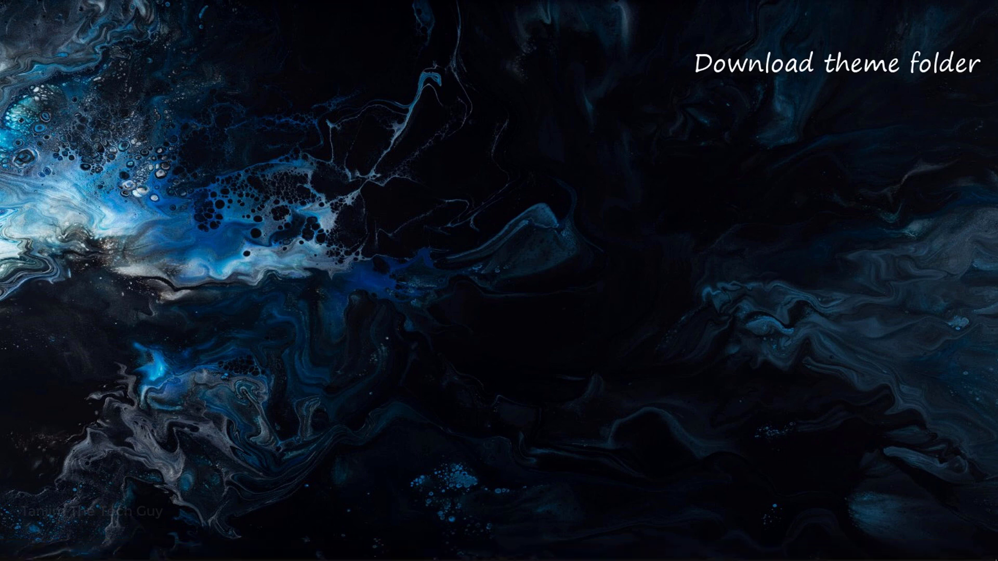
Step: Switch to Chrome and download the theme ZIP from Google Drive, accepting the download without a virus scan
{"action": "mouse_move", "coordinate": [212, 559]}
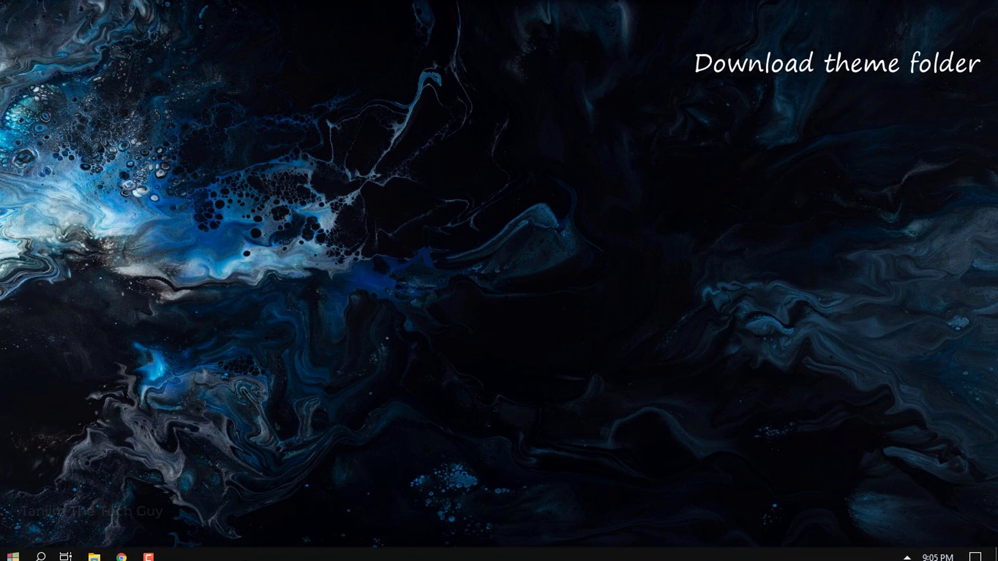
{"action": "left_click", "coordinate": [118, 553]}
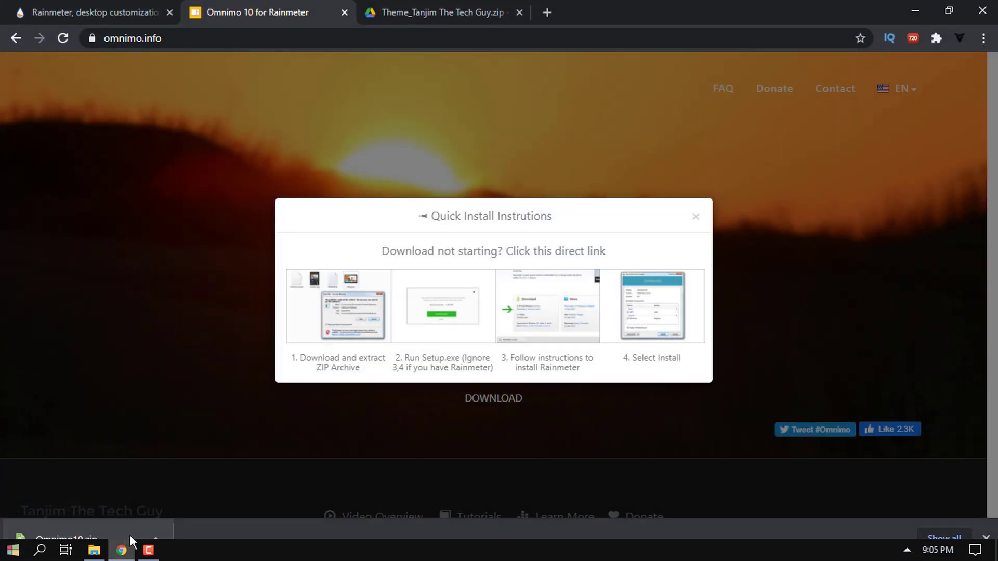
{"action": "left_click", "coordinate": [459, 15]}
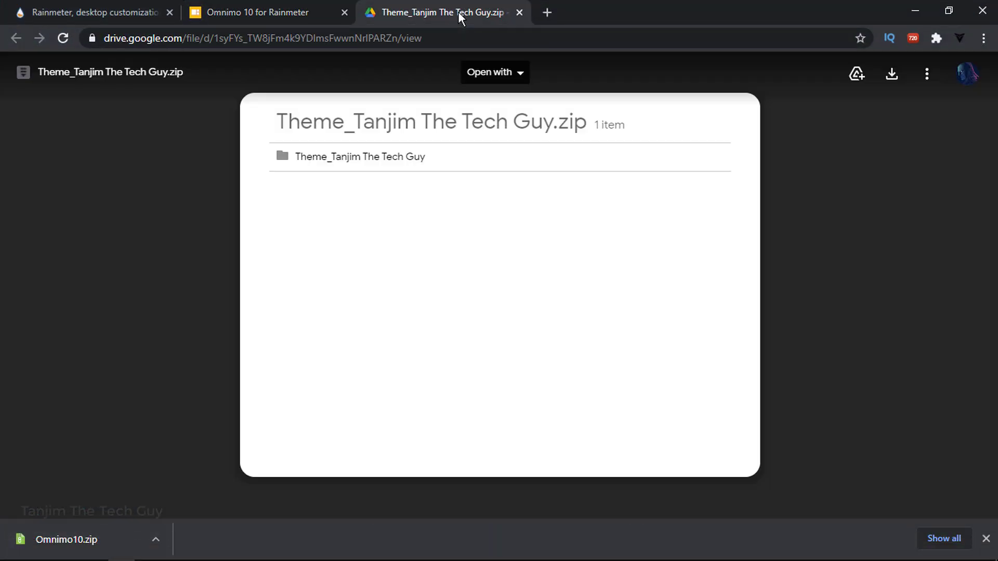
{"action": "left_click", "coordinate": [892, 74]}
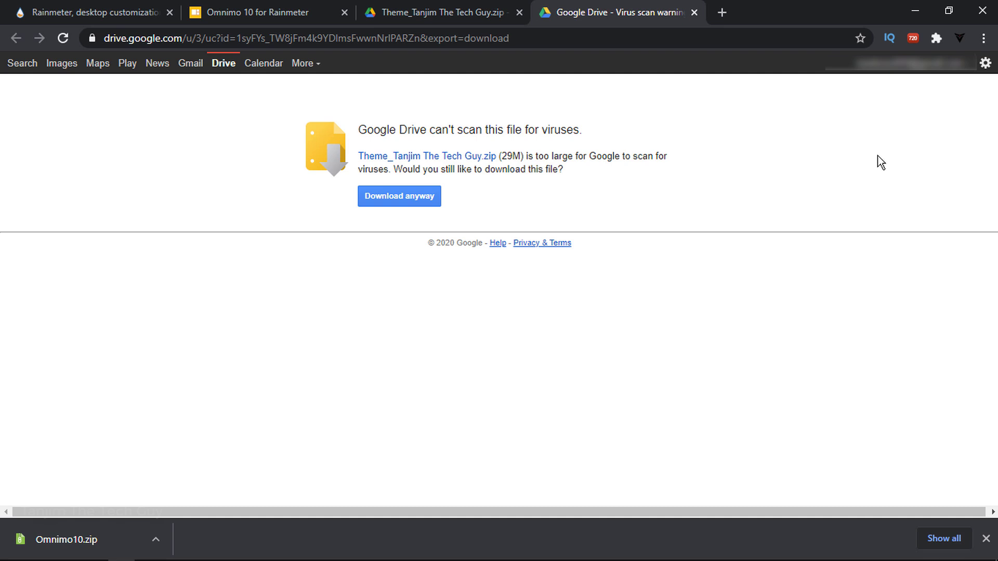
{"action": "left_click", "coordinate": [425, 197]}
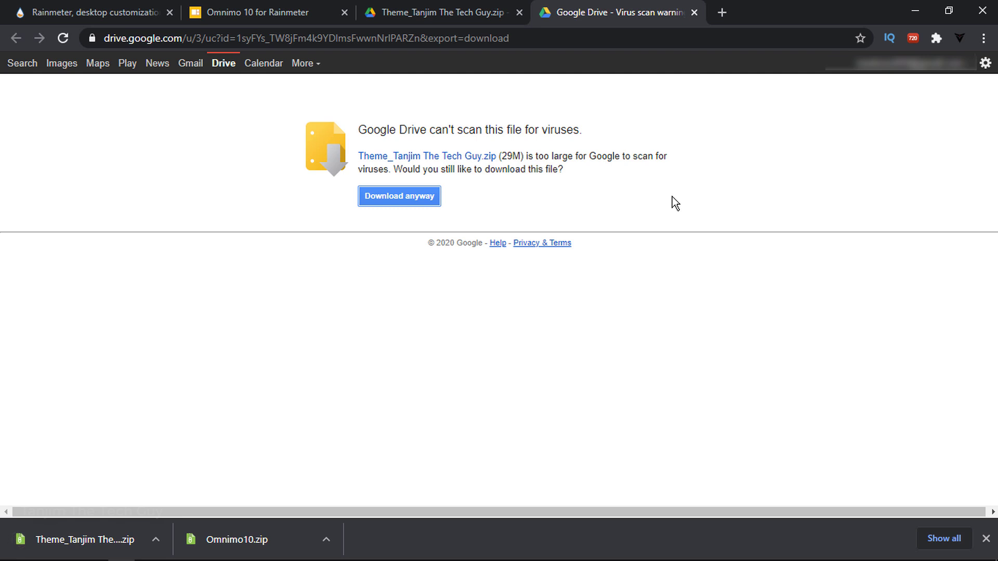
Step: Show the downloaded theme ZIP in its folder and extract it with 7-Zip into a folder of the same name
{"action": "left_click", "coordinate": [156, 540]}
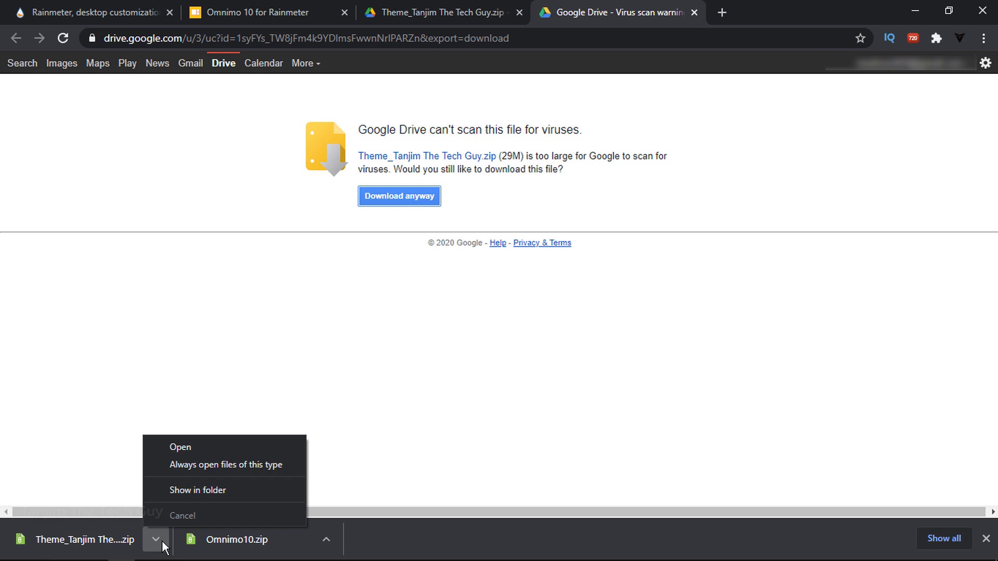
{"action": "left_click", "coordinate": [246, 491]}
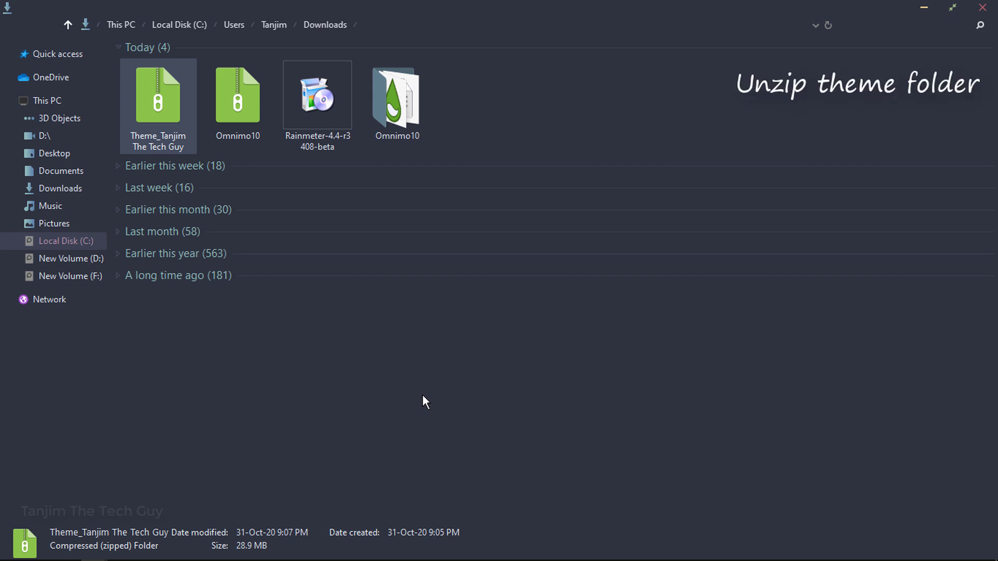
{"action": "right_click", "coordinate": [153, 131]}
{"action": "mouse_move", "coordinate": [335, 232]}
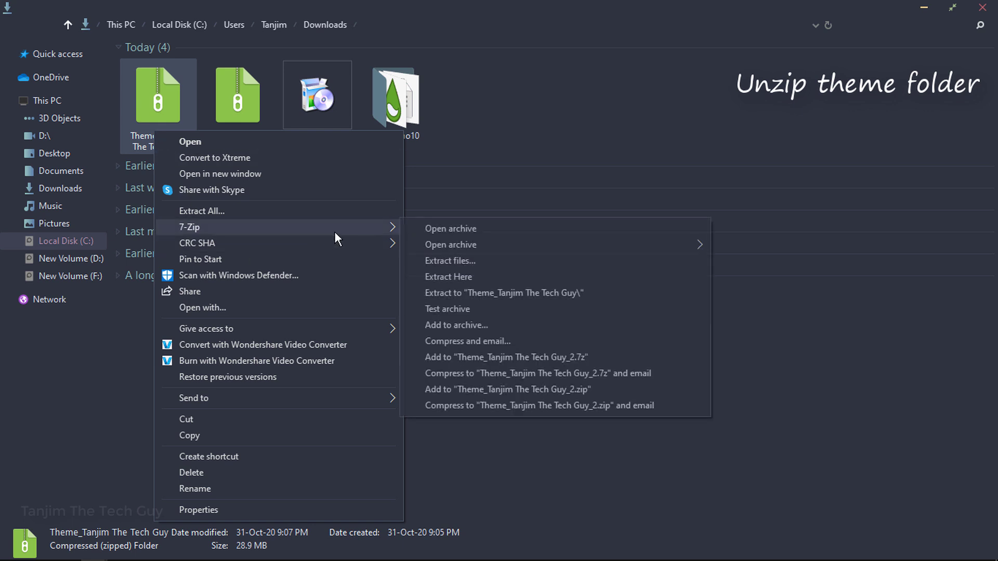
{"action": "left_click", "coordinate": [560, 293]}
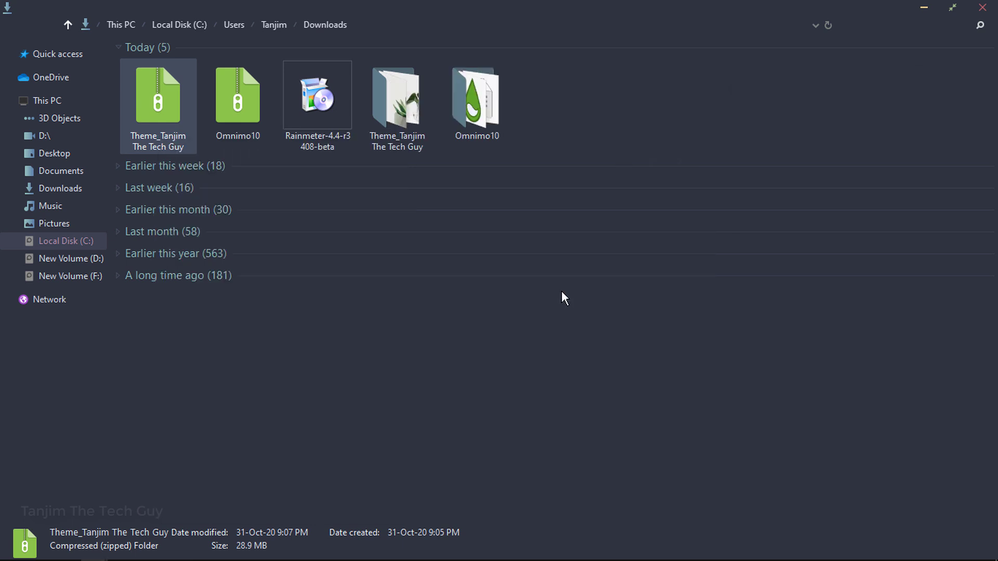
Step: Open the extracted theme folder and set image 1, the succulent picture, as the desktop background
{"action": "double_click", "coordinate": [404, 108]}
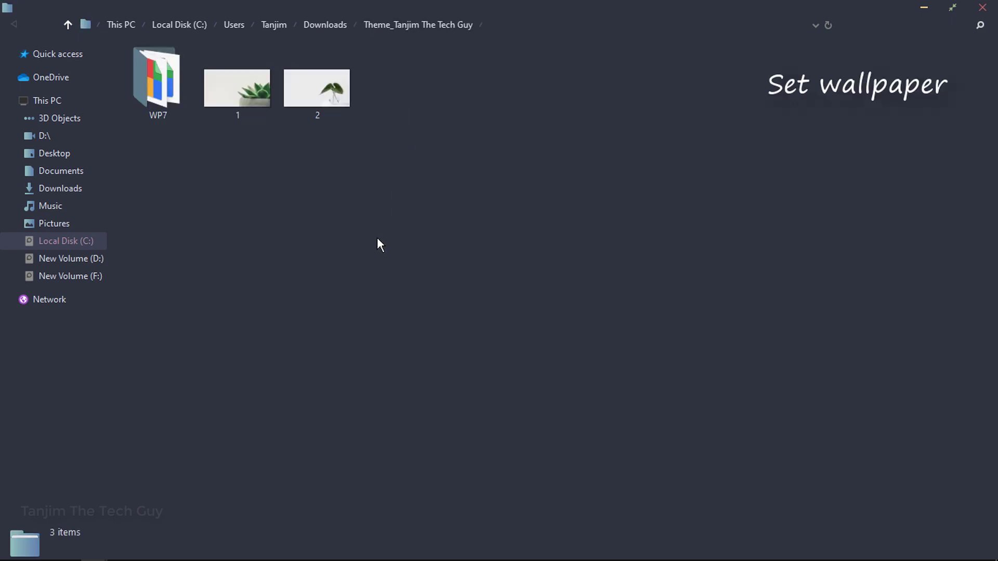
{"action": "left_click", "coordinate": [240, 92]}
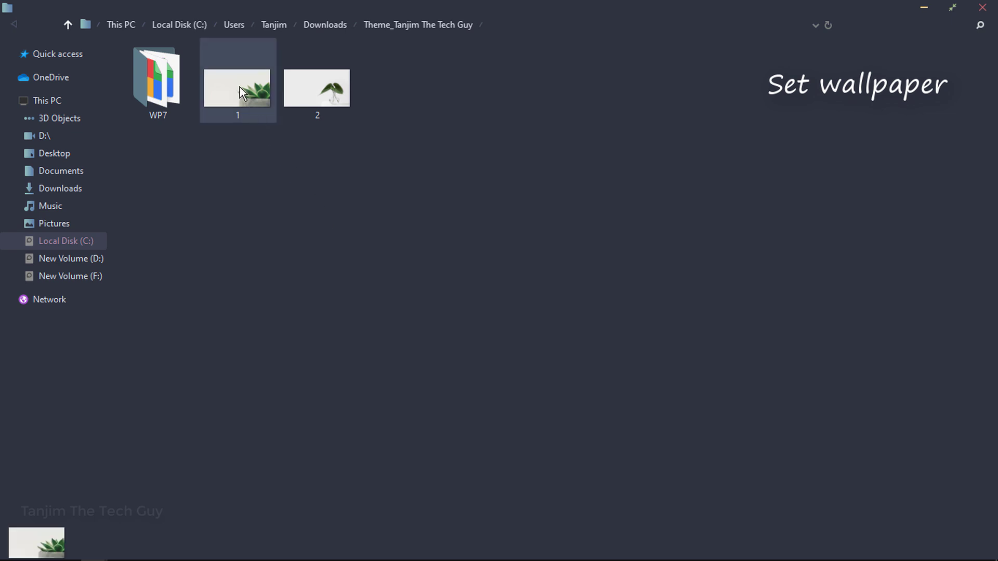
{"action": "right_click", "coordinate": [239, 92]}
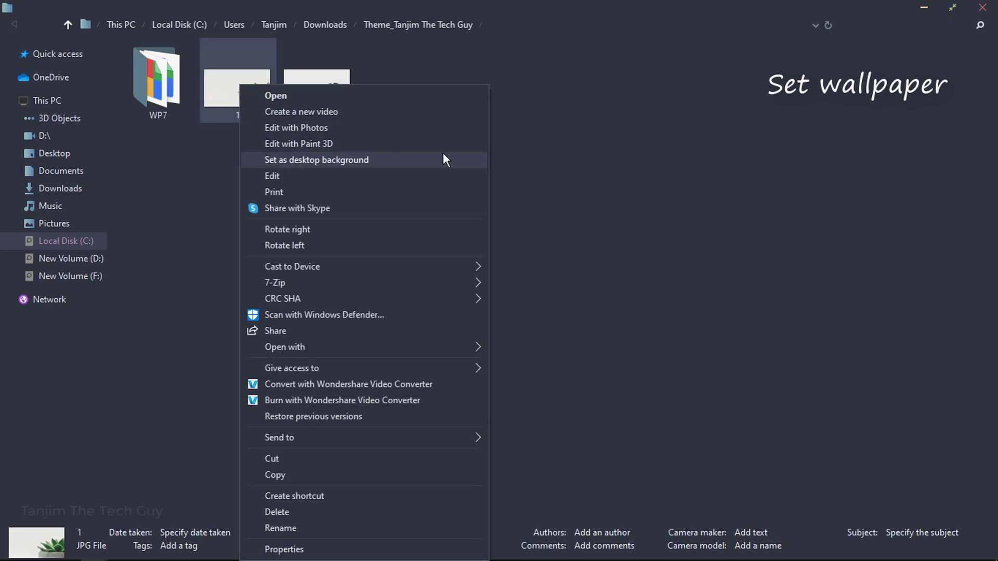
{"action": "left_click", "coordinate": [414, 160]}
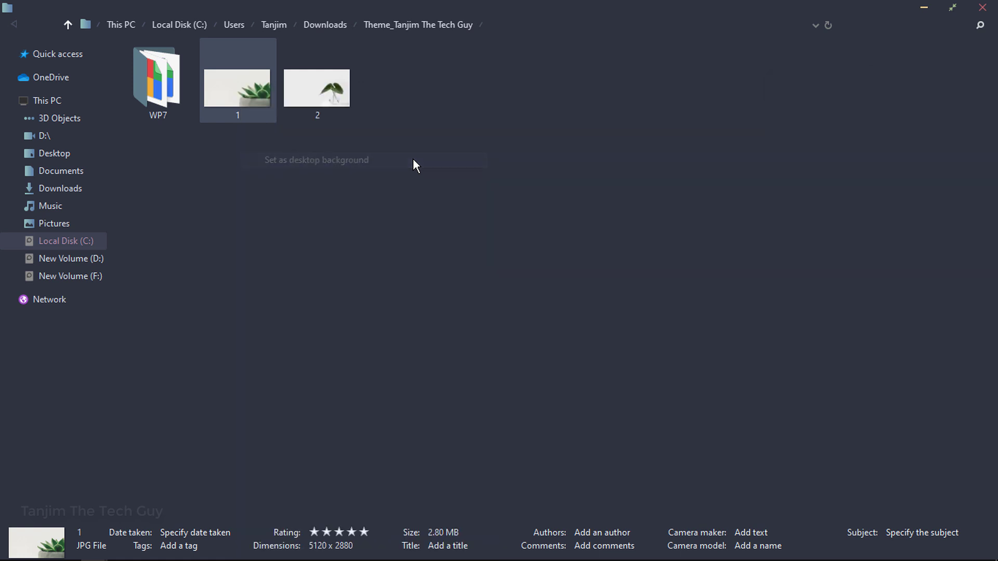
{"action": "left_click", "coordinate": [352, 204]}
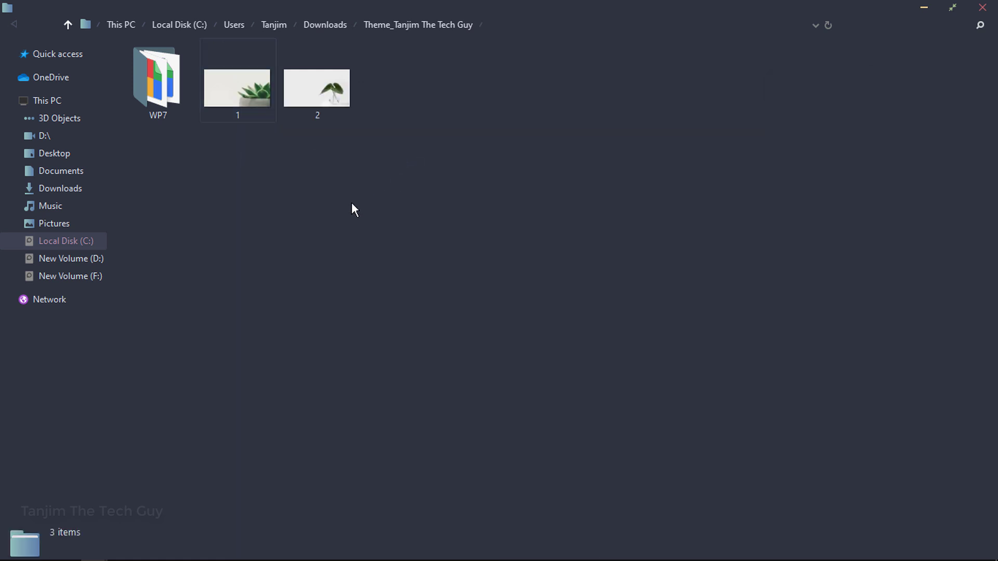
Step: Copy the WP7 folder into Documents\Rainmeter\Skins, replacing the files with the same names in the destination
{"action": "right_click", "coordinate": [161, 89]}
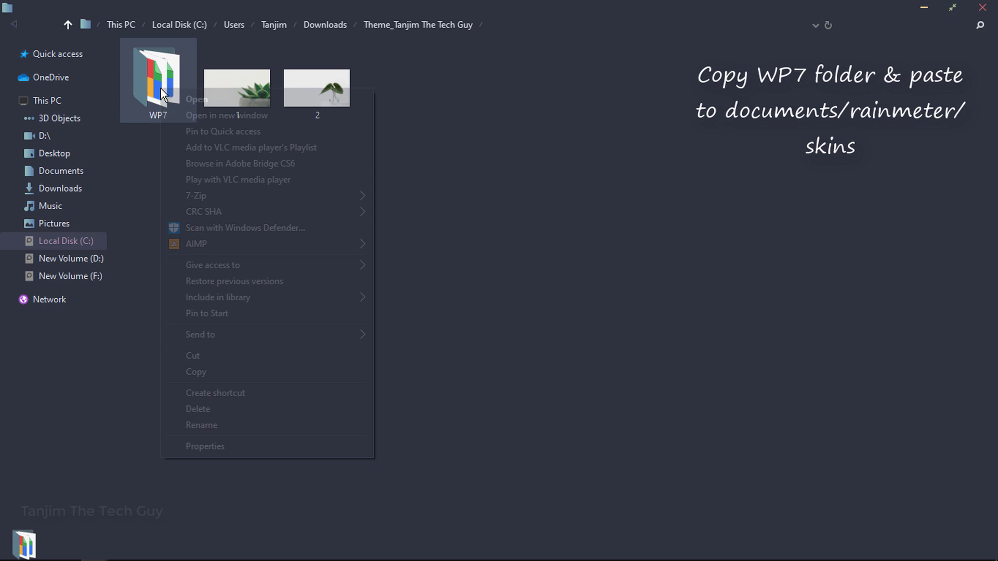
{"action": "left_click", "coordinate": [224, 373]}
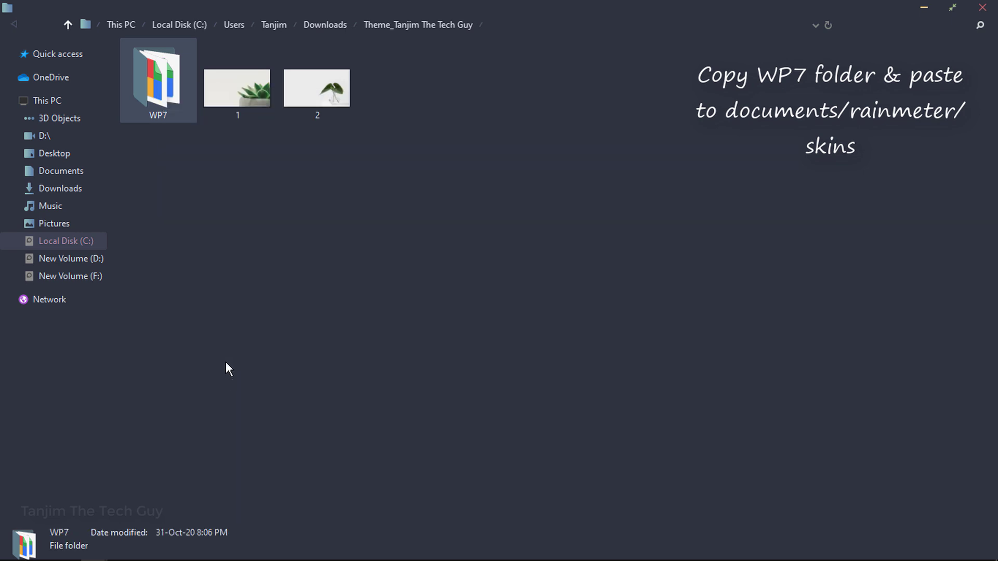
{"action": "left_click", "coordinate": [78, 172]}
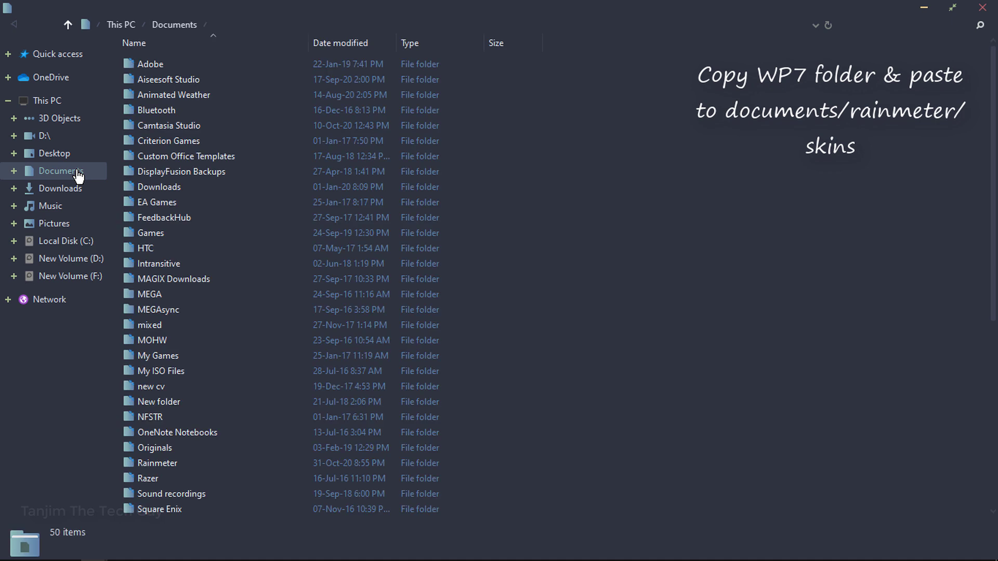
{"action": "double_click", "coordinate": [186, 461]}
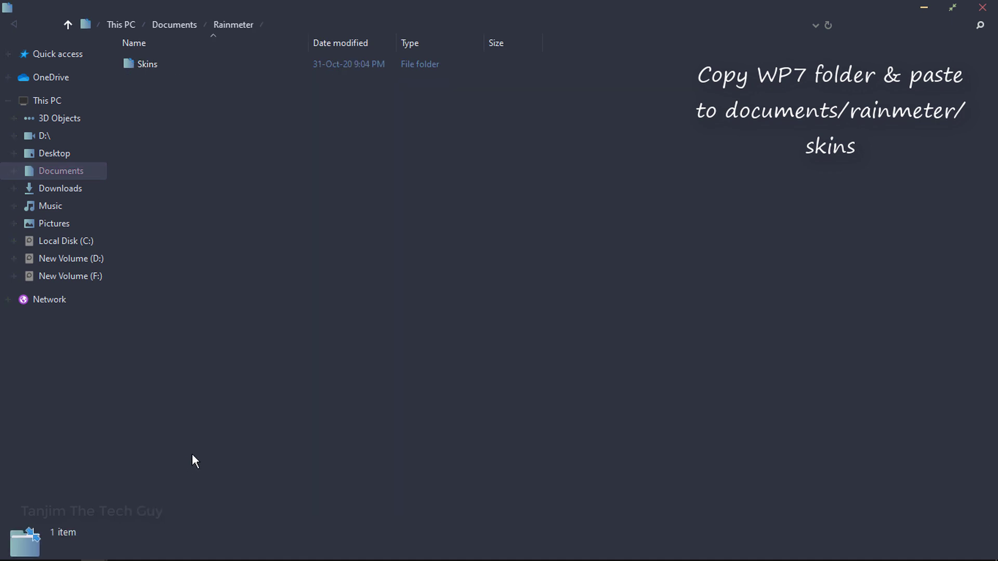
{"action": "double_click", "coordinate": [160, 64]}
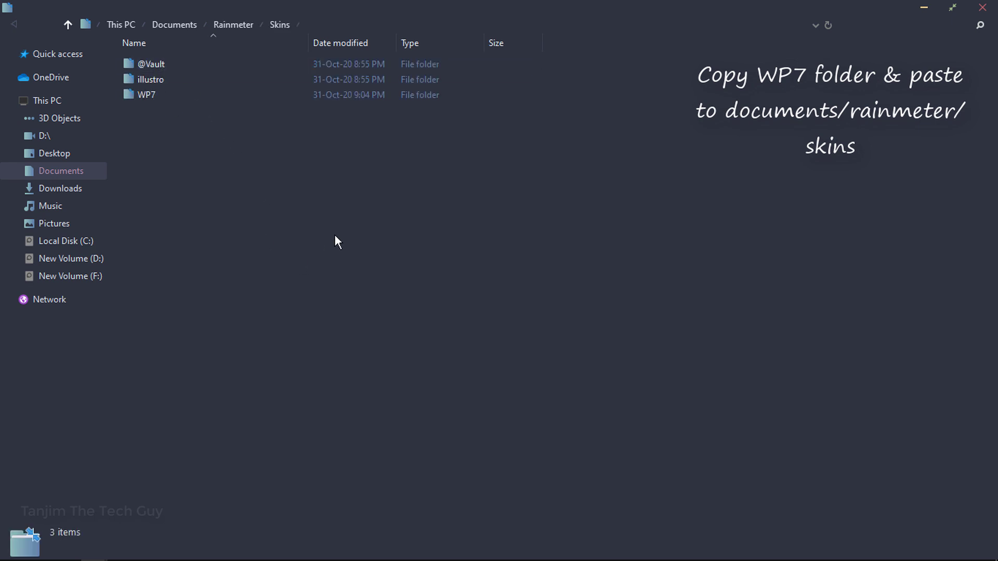
{"action": "right_click", "coordinate": [346, 214]}
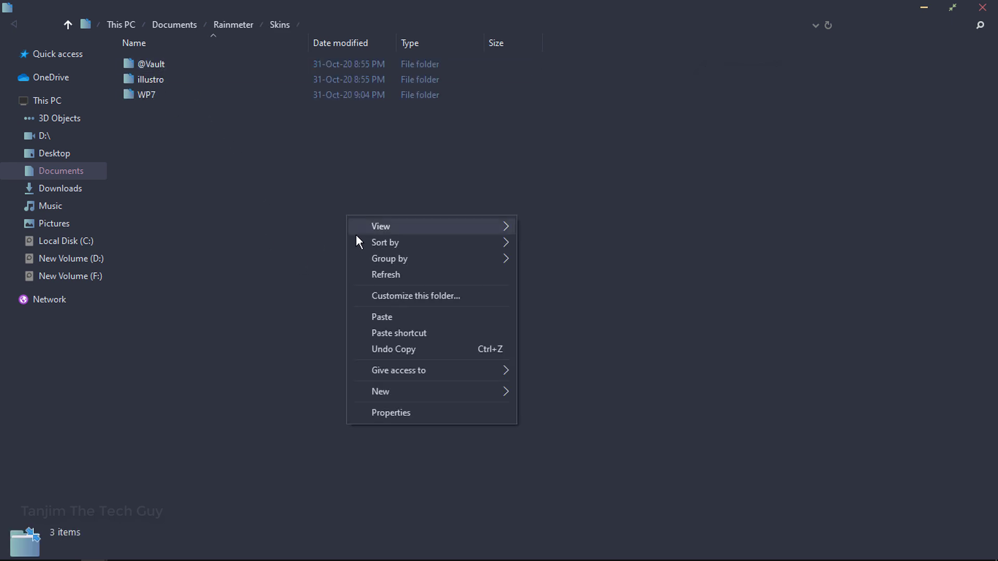
{"action": "left_click", "coordinate": [418, 316]}
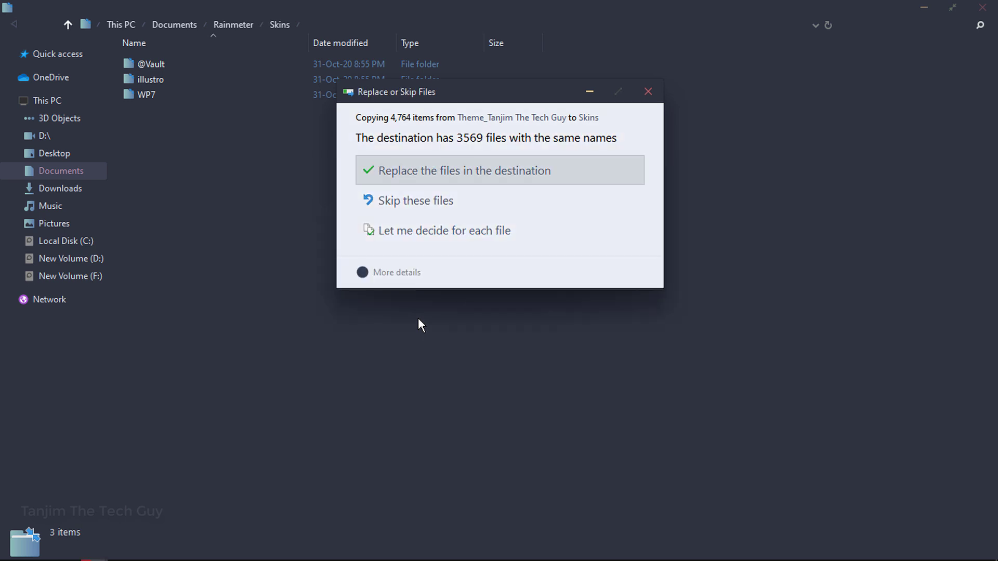
{"action": "left_click", "coordinate": [500, 168]}
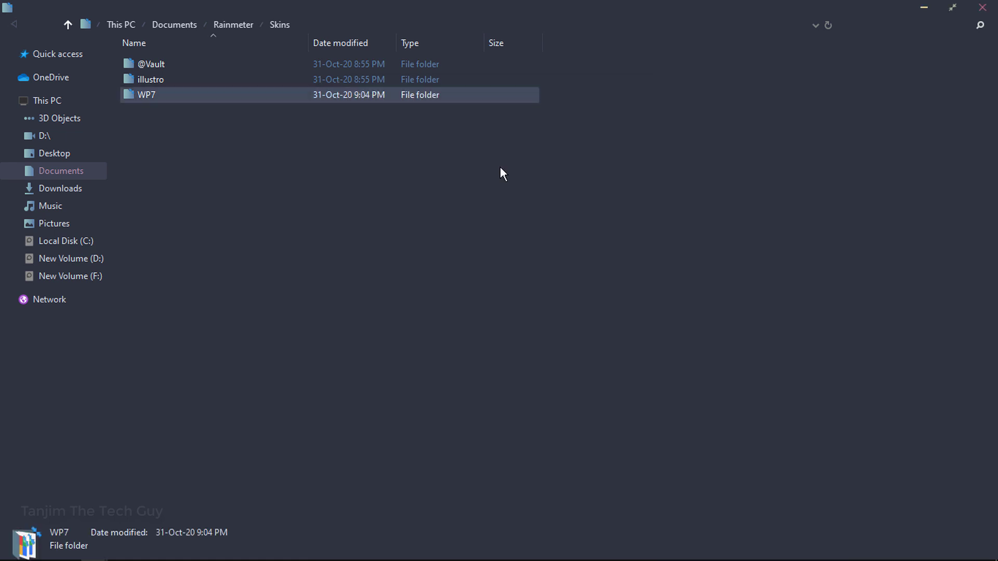
Step: Close the file window, minimize Chrome, and launch Rainmeter from the Windows search
{"action": "left_click", "coordinate": [982, 7]}
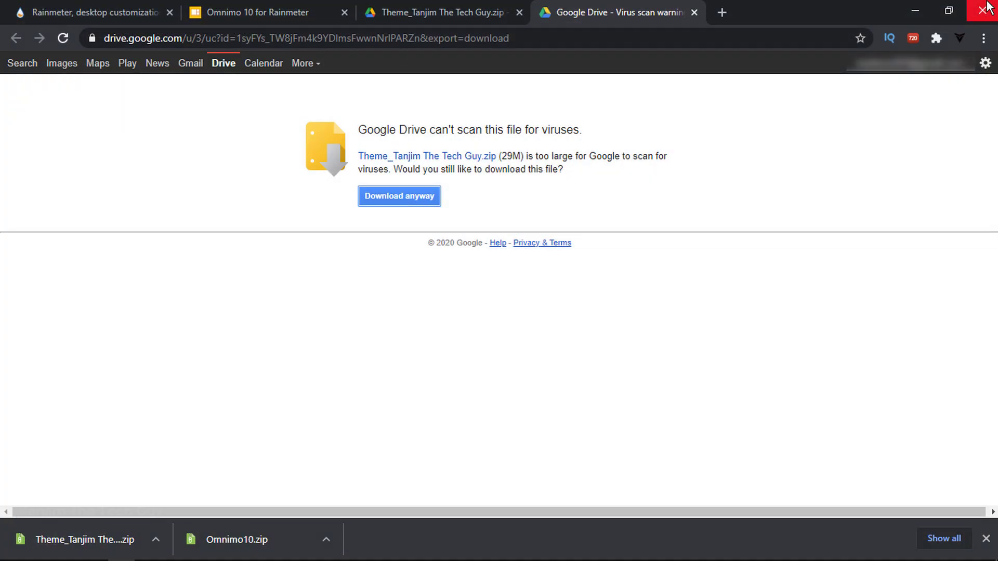
{"action": "left_click", "coordinate": [917, 11]}
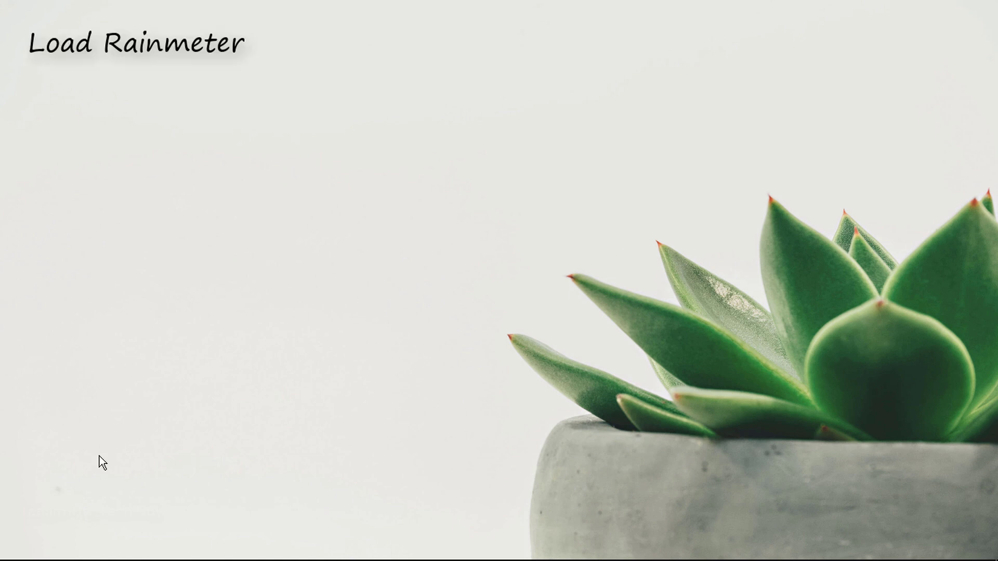
{"action": "mouse_move", "coordinate": [83, 558]}
{"action": "left_click", "coordinate": [52, 554]}
{"action": "type", "text": "r"}
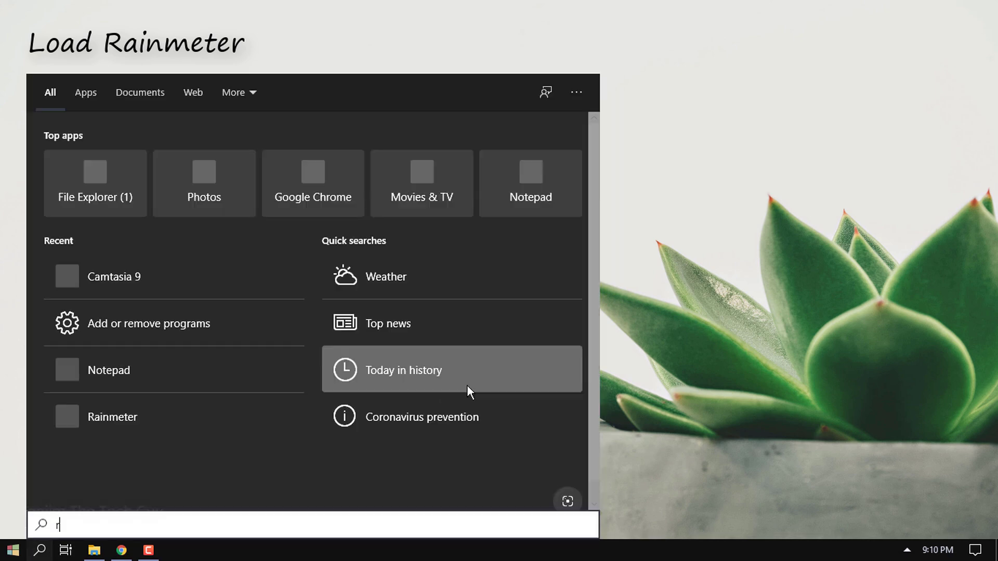
{"action": "type", "text": "a"}
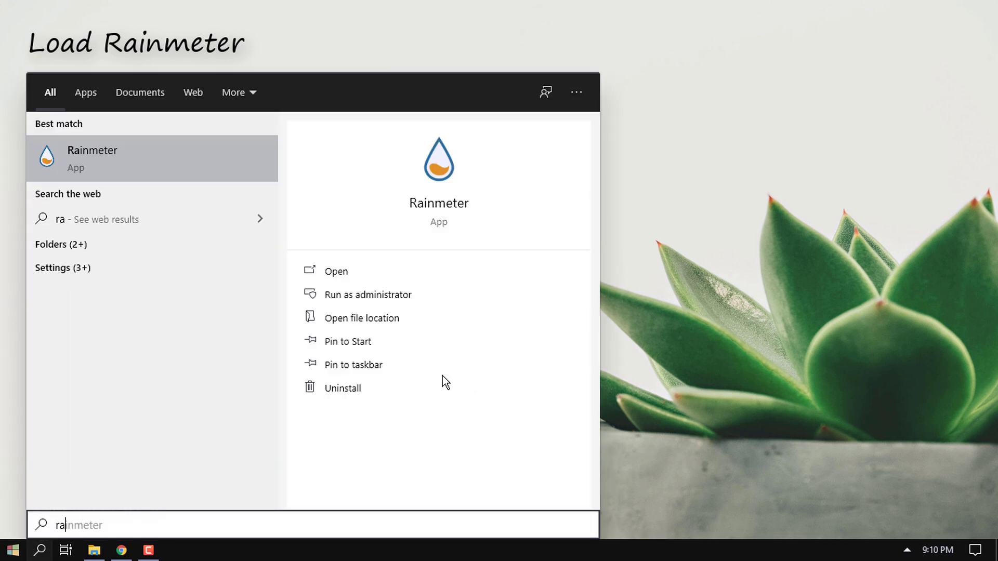
{"action": "left_click", "coordinate": [209, 169]}
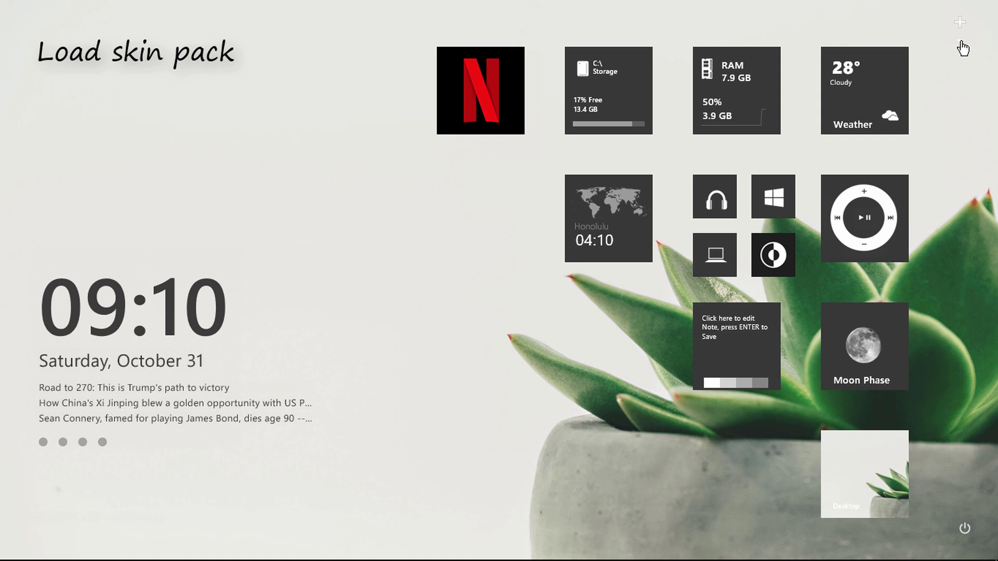
Step: Load the second saved Omnimo layout, the one with the succulent wallpaper
{"action": "left_click", "coordinate": [962, 48]}
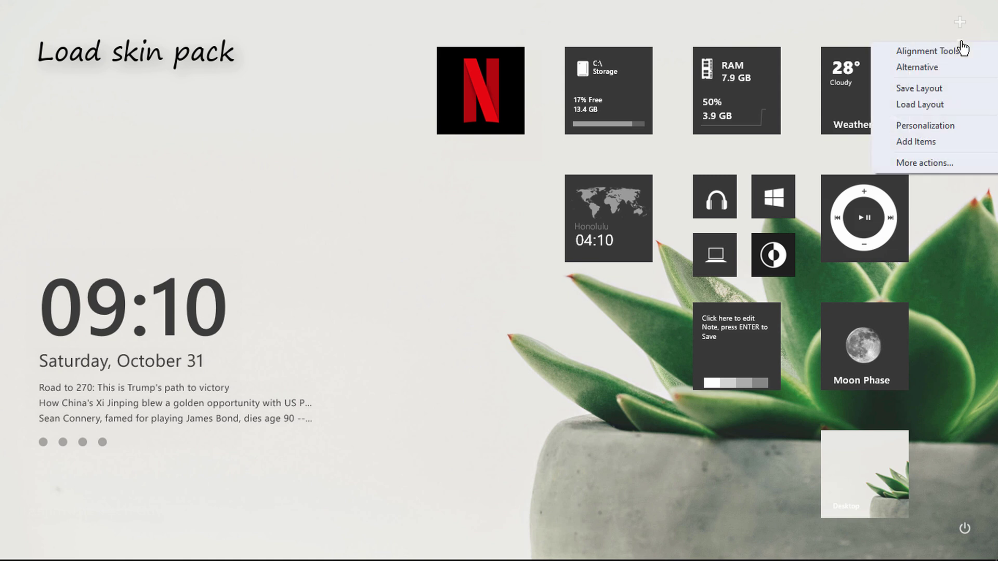
{"action": "left_click", "coordinate": [958, 104]}
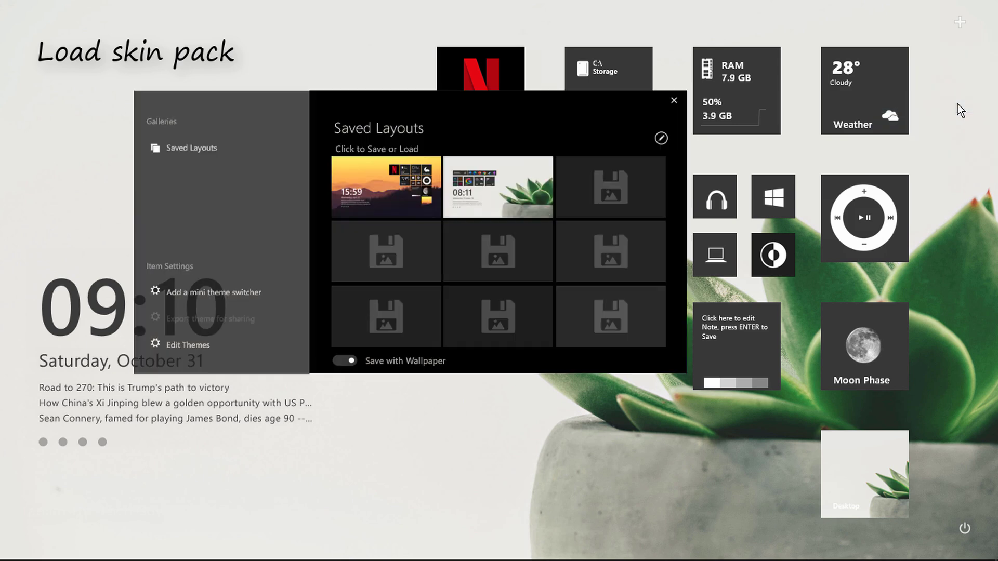
{"action": "left_click", "coordinate": [510, 184]}
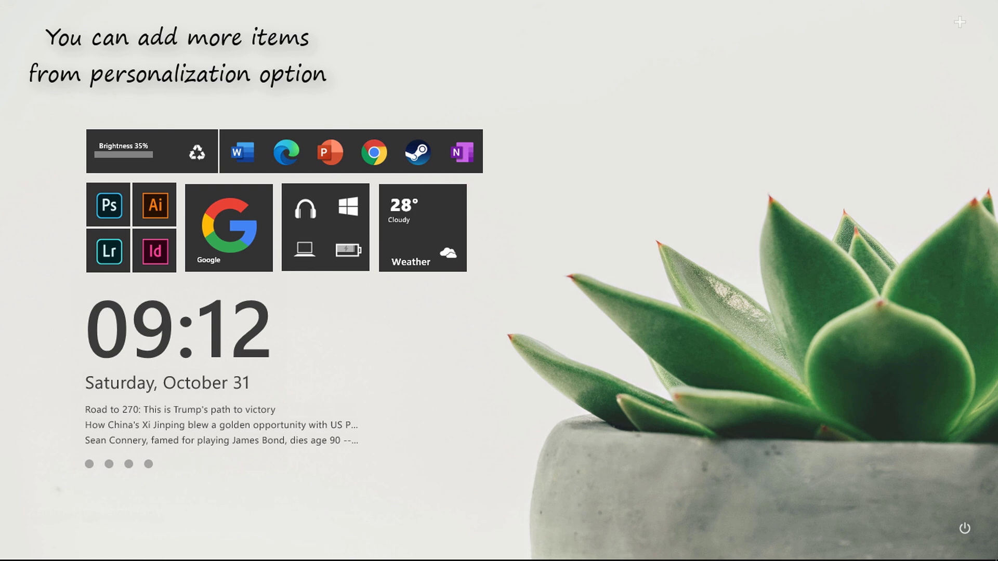
Step: Add an Origin tile from the Common Apps among the Shortcut Panels in Omnimo's personalization gallery
{"action": "left_click", "coordinate": [962, 24]}
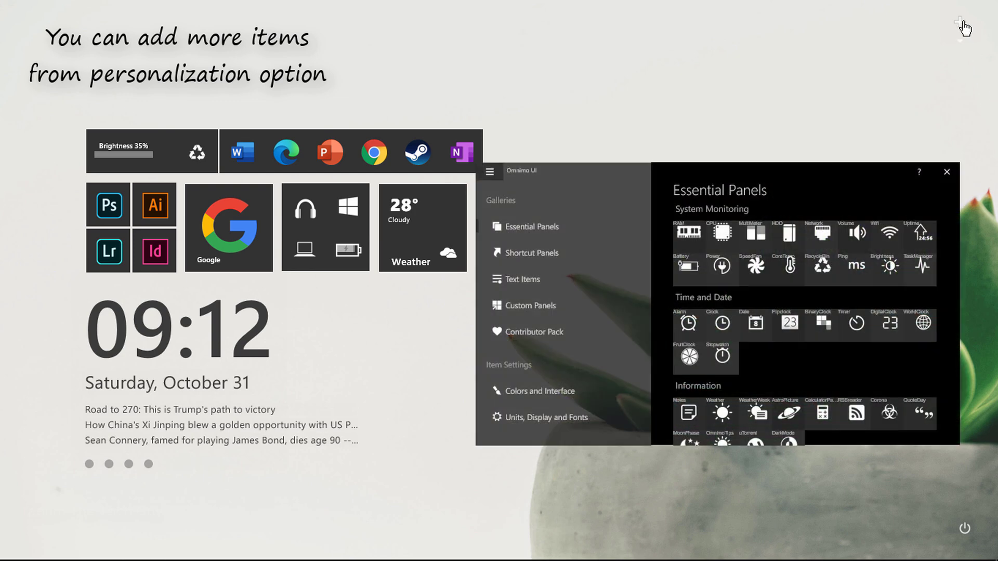
{"action": "left_click_drag", "start_coordinate": [784, 167], "coordinate": [790, 73]}
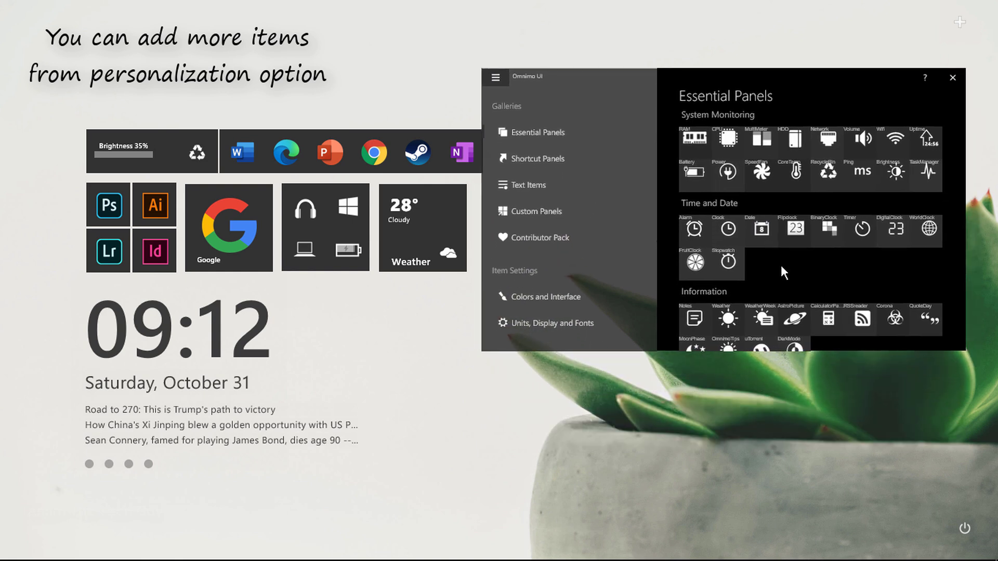
{"action": "scroll", "coordinate": [818, 249], "scroll_direction": "down", "scroll_amount": 5}
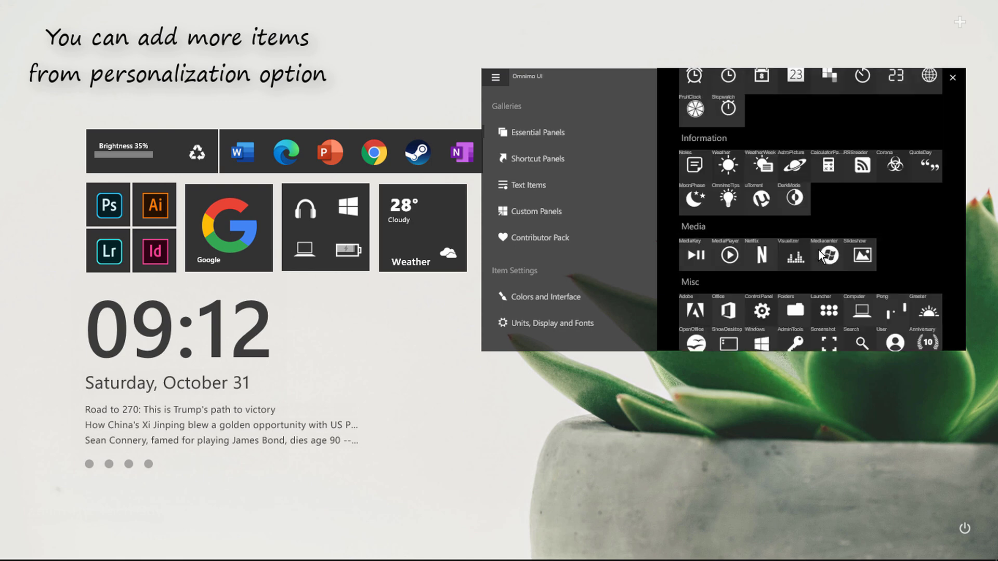
{"action": "scroll", "coordinate": [818, 249], "scroll_direction": "up", "scroll_amount": 4}
{"action": "scroll", "coordinate": [818, 249], "scroll_direction": "up", "scroll_amount": 2}
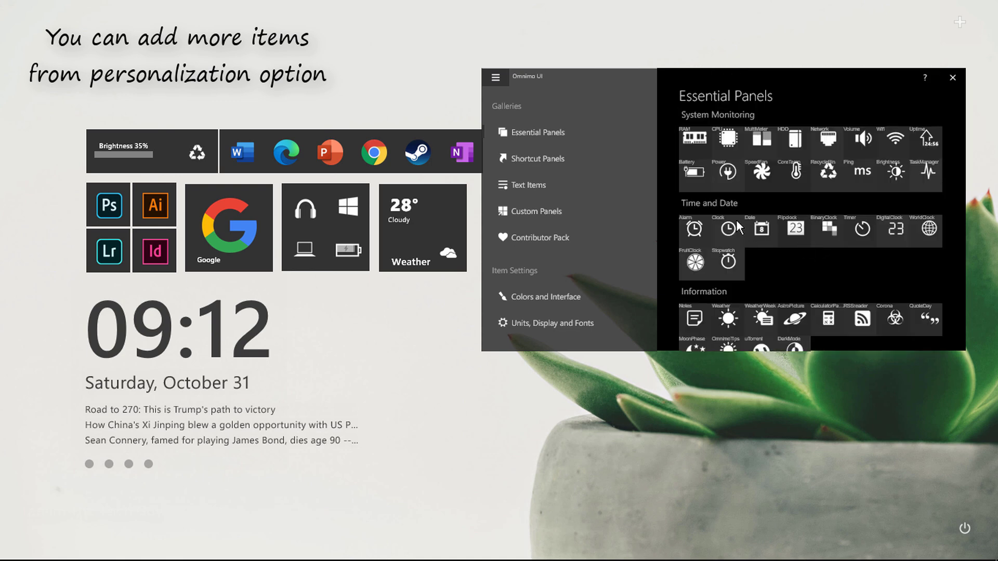
{"action": "left_click", "coordinate": [566, 158]}
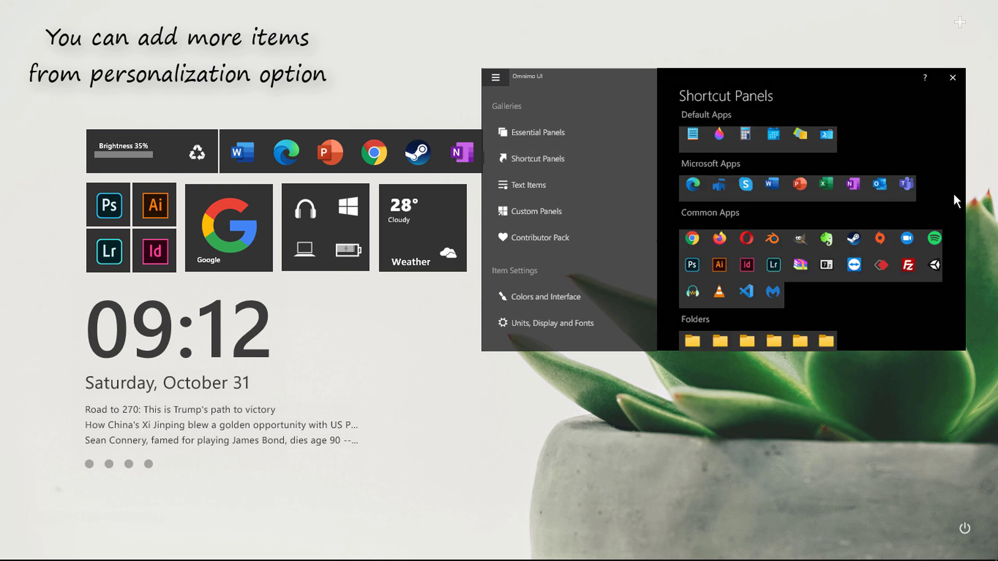
{"action": "scroll", "coordinate": [953, 191], "scroll_direction": "down", "scroll_amount": 2}
{"action": "scroll", "coordinate": [953, 193], "scroll_direction": "down", "scroll_amount": 3}
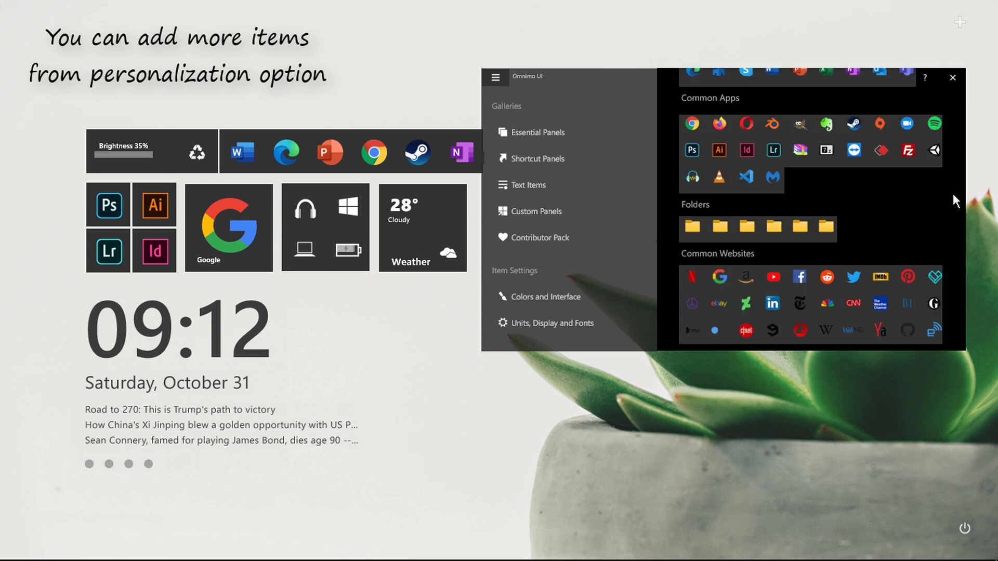
{"action": "scroll", "coordinate": [952, 194], "scroll_direction": "up", "scroll_amount": 3}
{"action": "scroll", "coordinate": [953, 194], "scroll_direction": "up", "scroll_amount": 1}
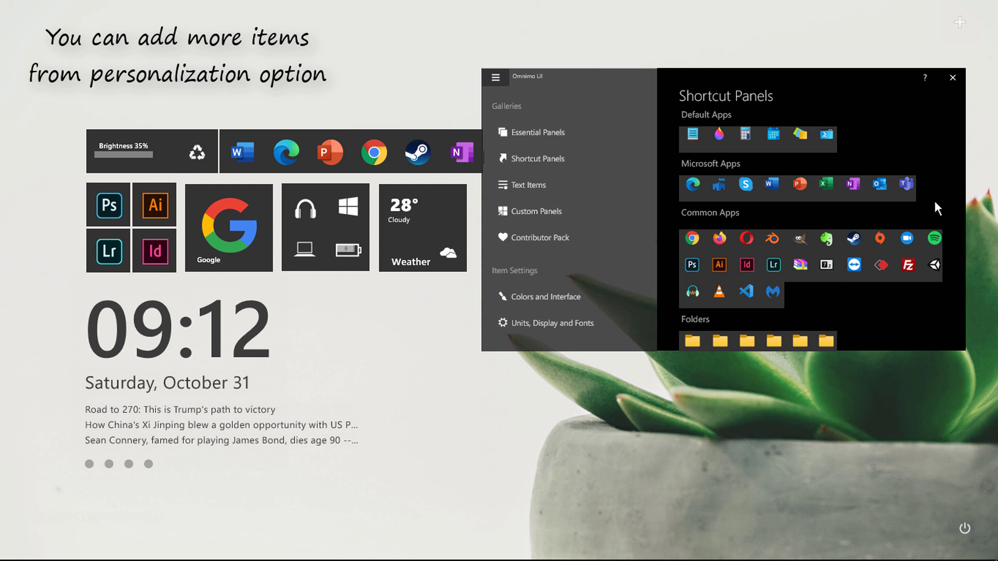
{"action": "left_click", "coordinate": [881, 236]}
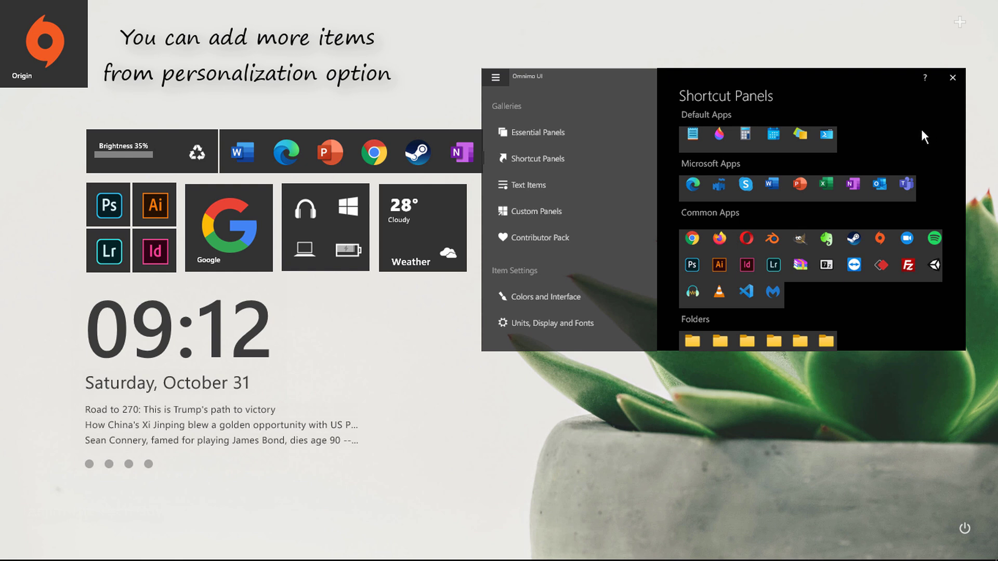
Step: Look through the Custom Panels, Contributor Pack, Units, Display and Fonts, and Colors and Interface pages
{"action": "left_click", "coordinate": [550, 214]}
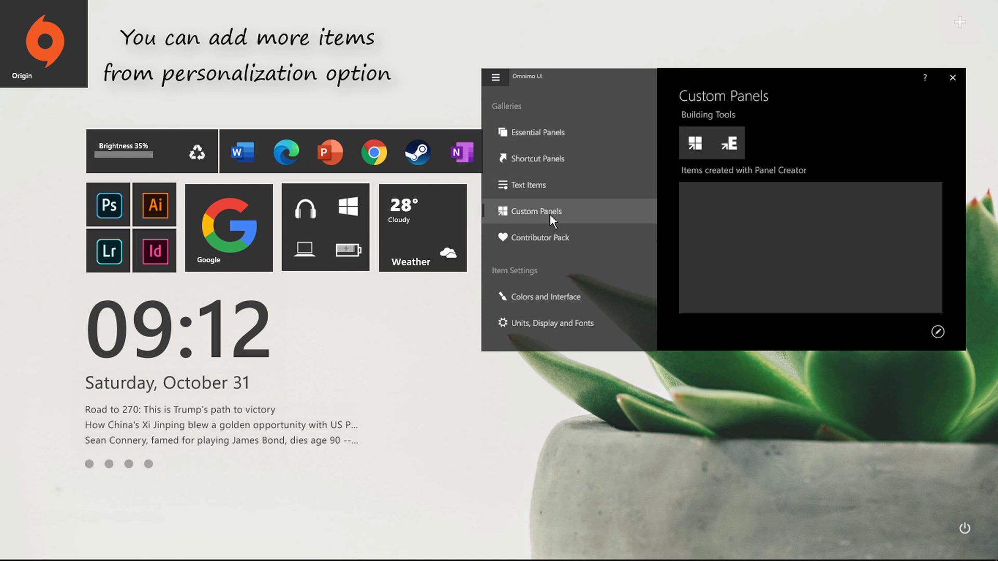
{"action": "left_click", "coordinate": [581, 246]}
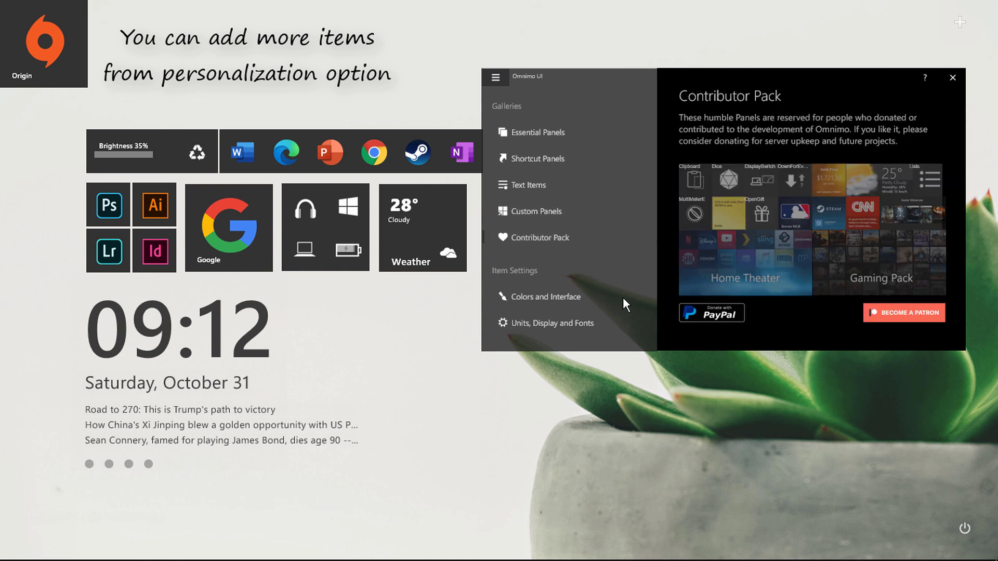
{"action": "left_click", "coordinate": [579, 318]}
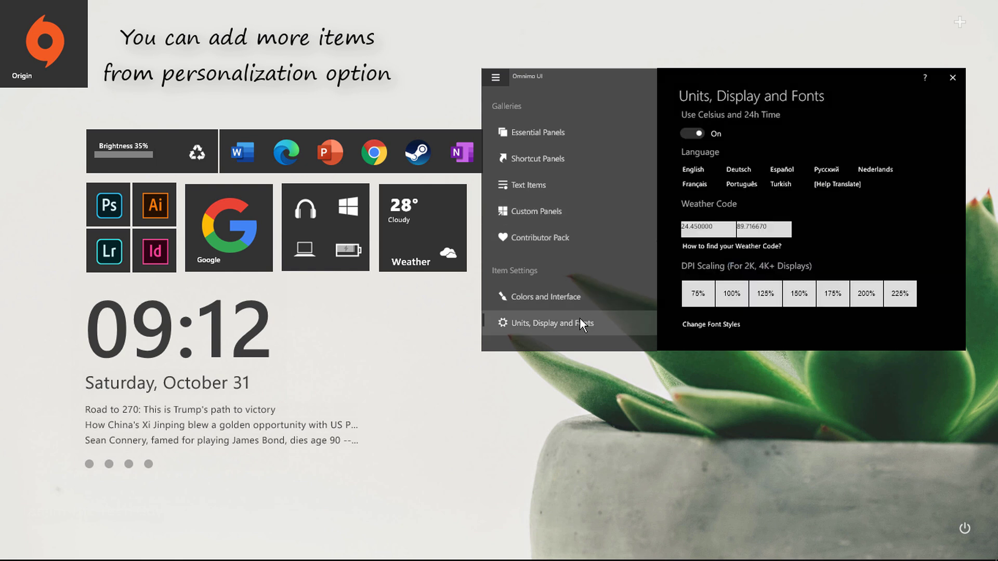
{"action": "left_click", "coordinate": [581, 287]}
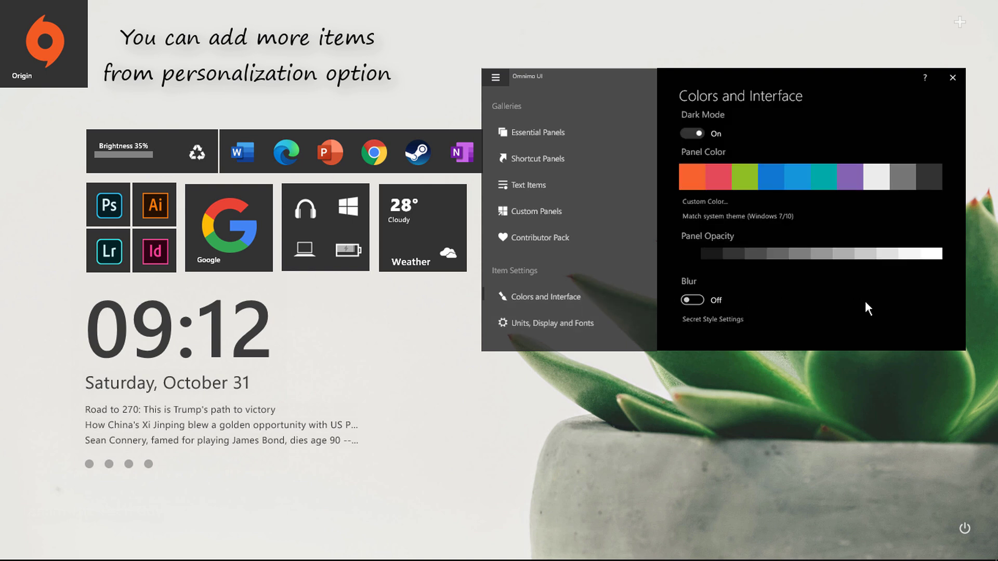
Step: Close the personalization gallery and move the Origin tile to the empty area above the plant, beyond the row of app icons
{"action": "left_click", "coordinate": [955, 78]}
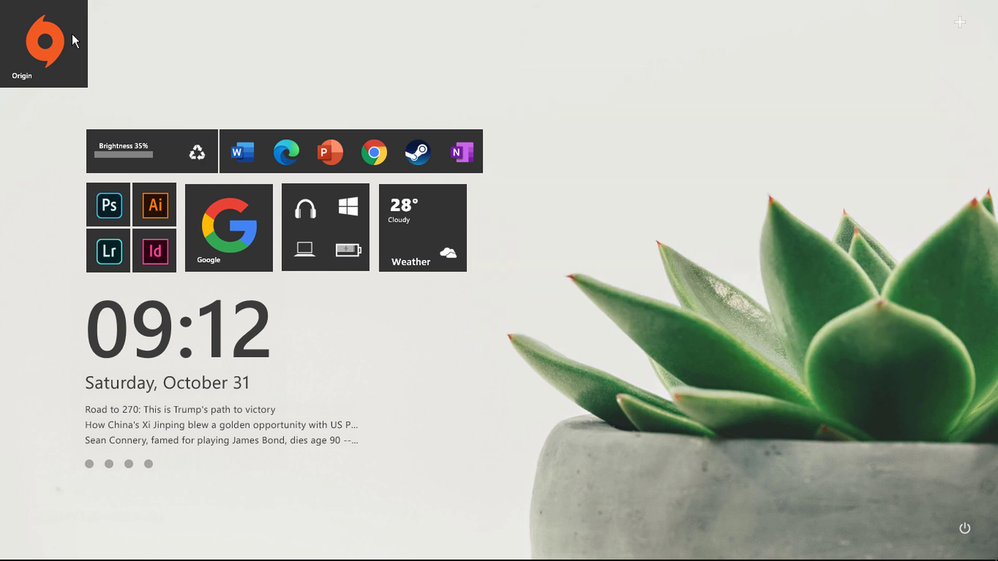
{"action": "left_click_drag", "start_coordinate": [73, 33], "coordinate": [719, 78]}
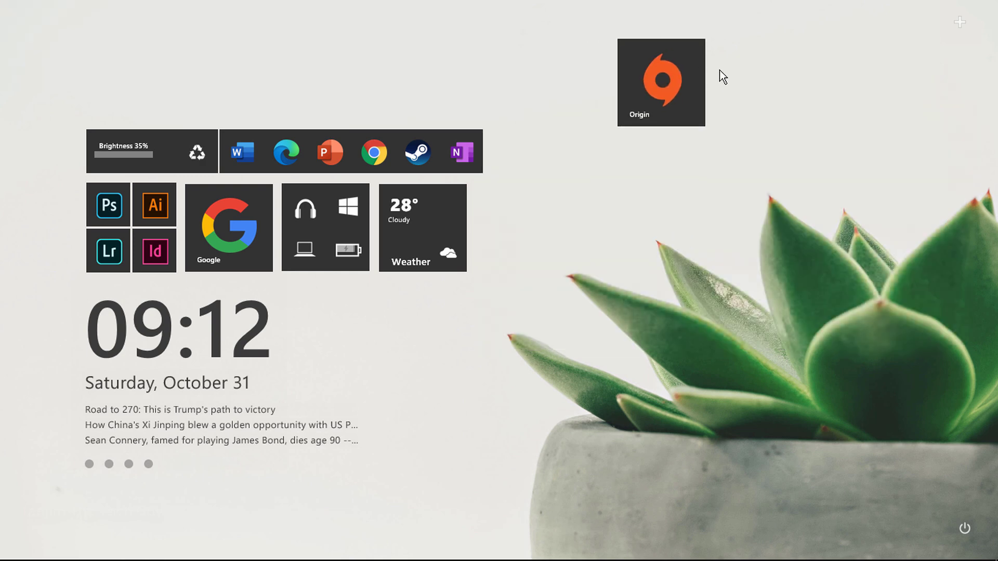
Step: Switch the Origin tile to its smaller alternative version and turn off its Keep on screen setting
{"action": "right_click", "coordinate": [690, 63]}
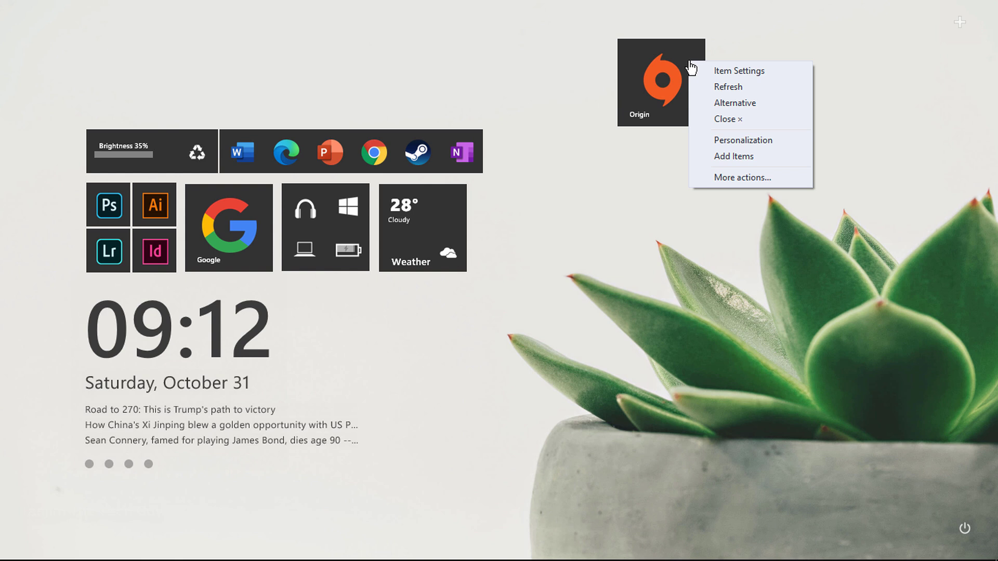
{"action": "left_click", "coordinate": [765, 104]}
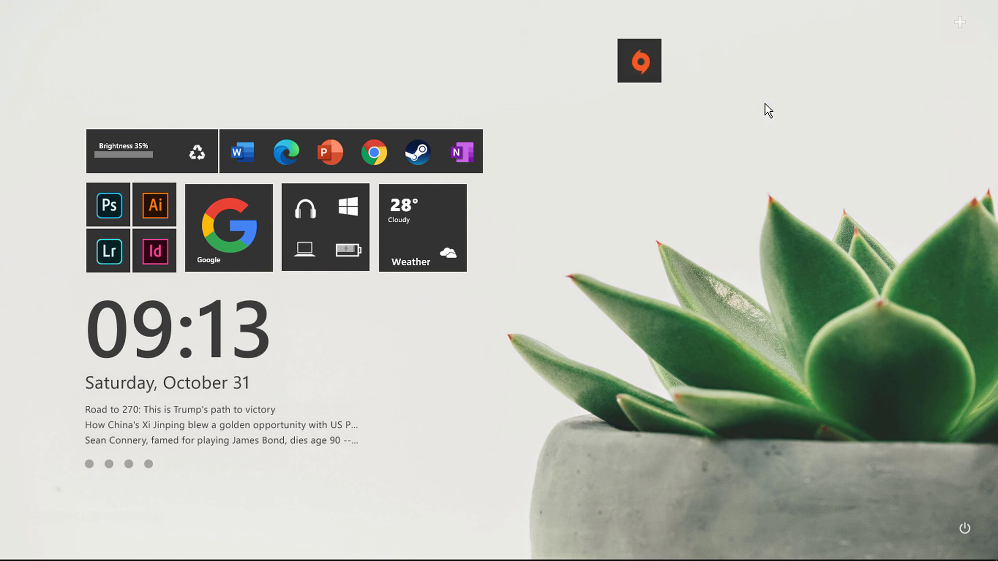
{"action": "right_click", "coordinate": [649, 60]}
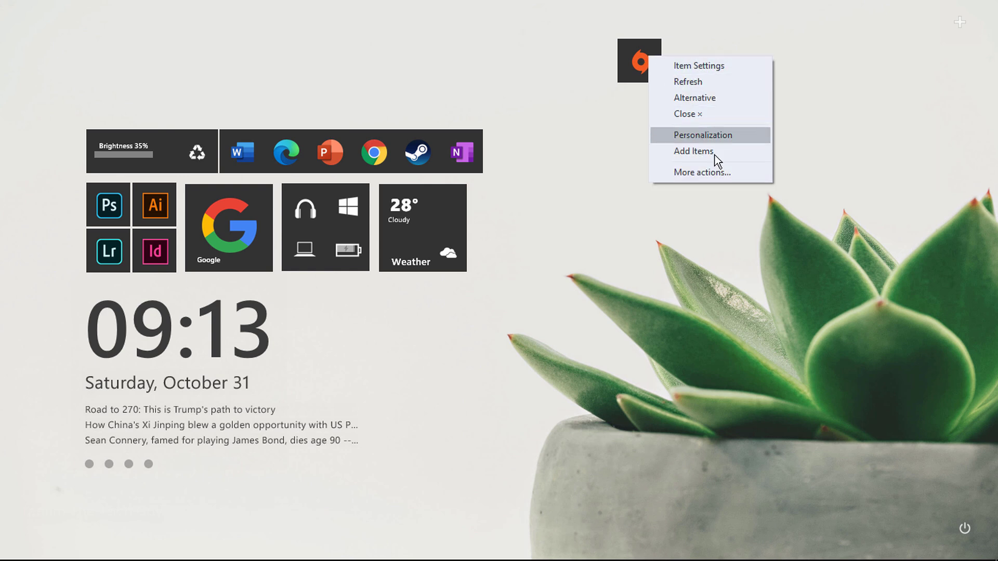
{"action": "left_click", "coordinate": [730, 175]}
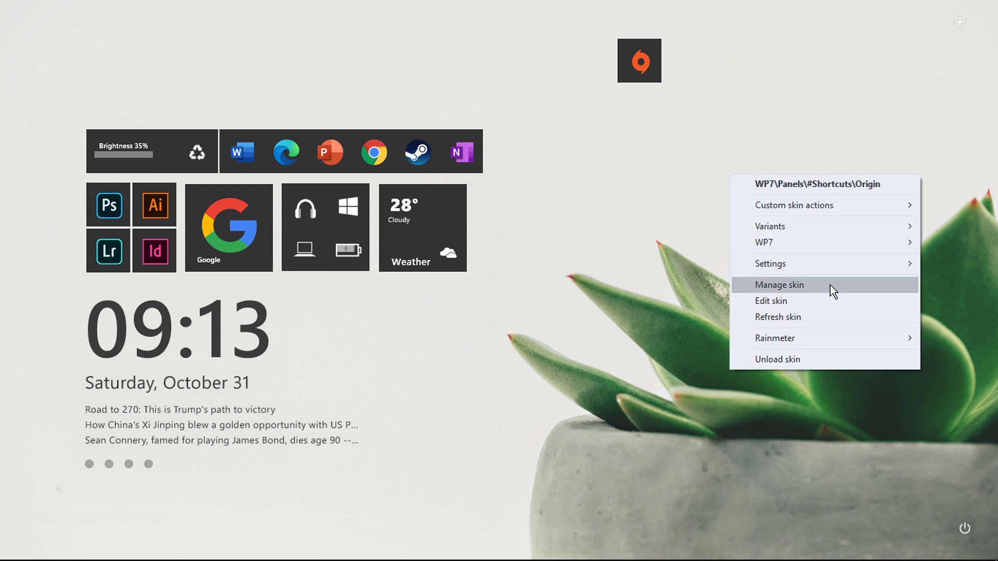
{"action": "mouse_move", "coordinate": [853, 264]}
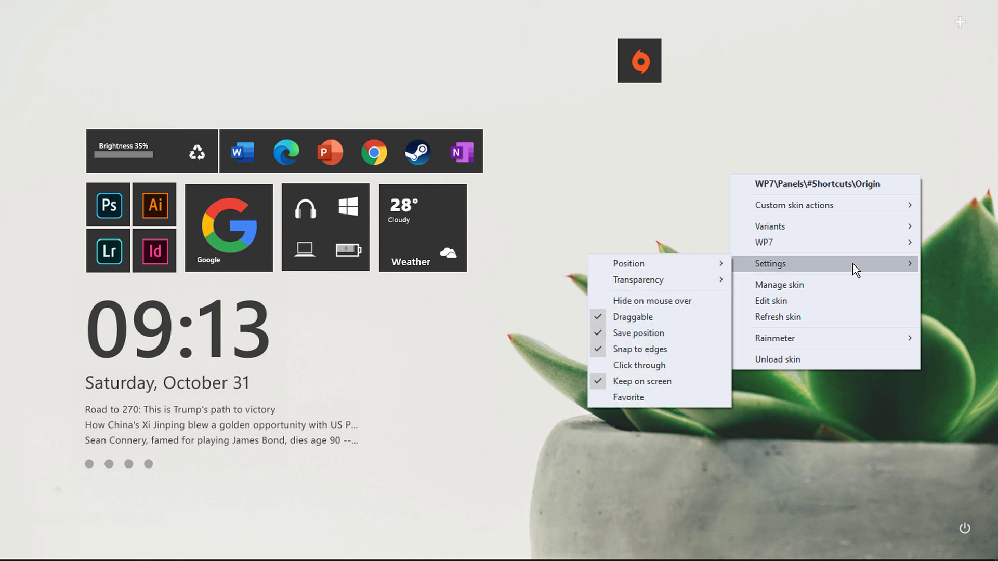
{"action": "left_click", "coordinate": [679, 381]}
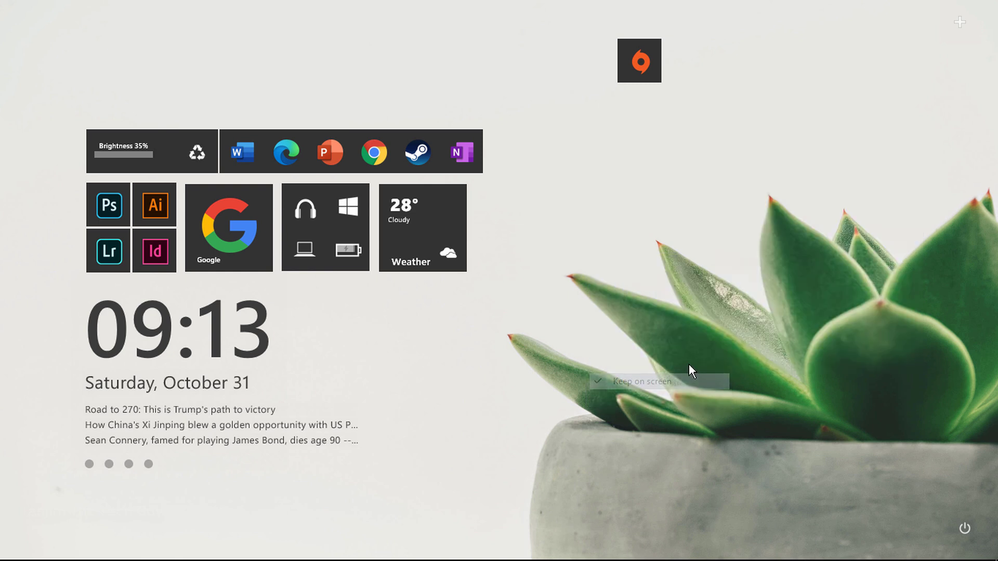
Step: Turn off Snap to edges for the Origin tile and place it at the end of the app icon row, directly after OneNote
{"action": "right_click", "coordinate": [648, 57]}
{"action": "left_click", "coordinate": [705, 171]}
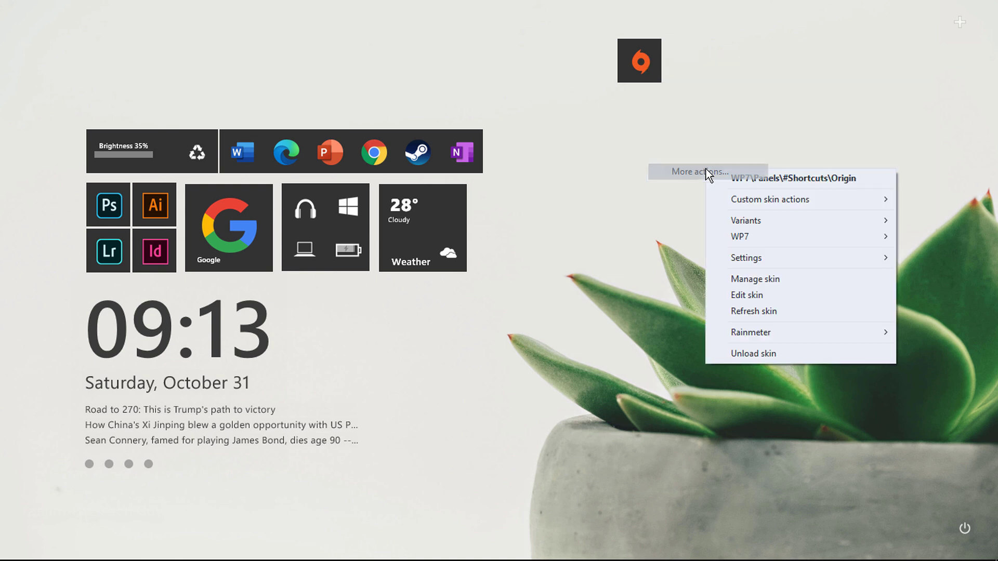
{"action": "mouse_move", "coordinate": [757, 252]}
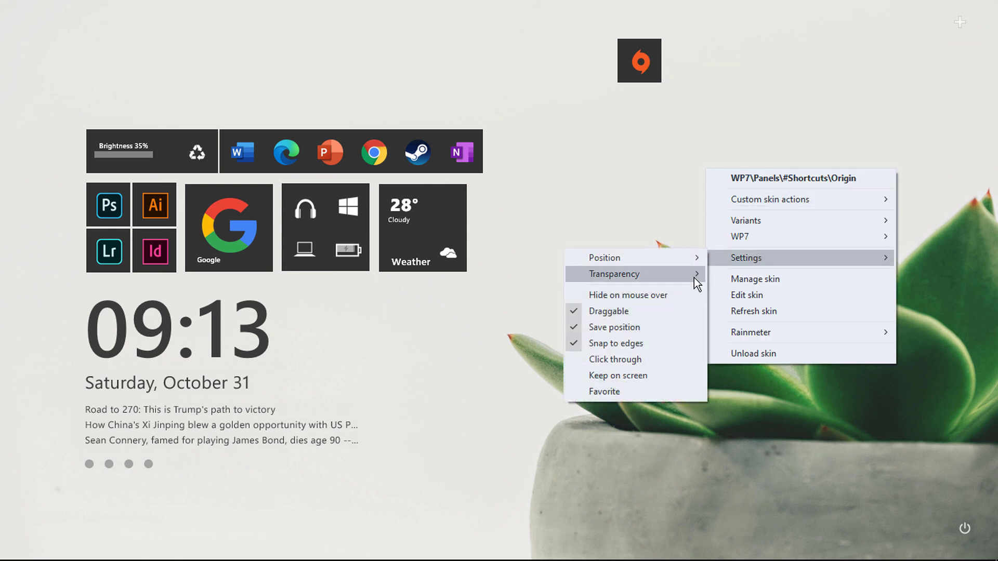
{"action": "left_click", "coordinate": [649, 344]}
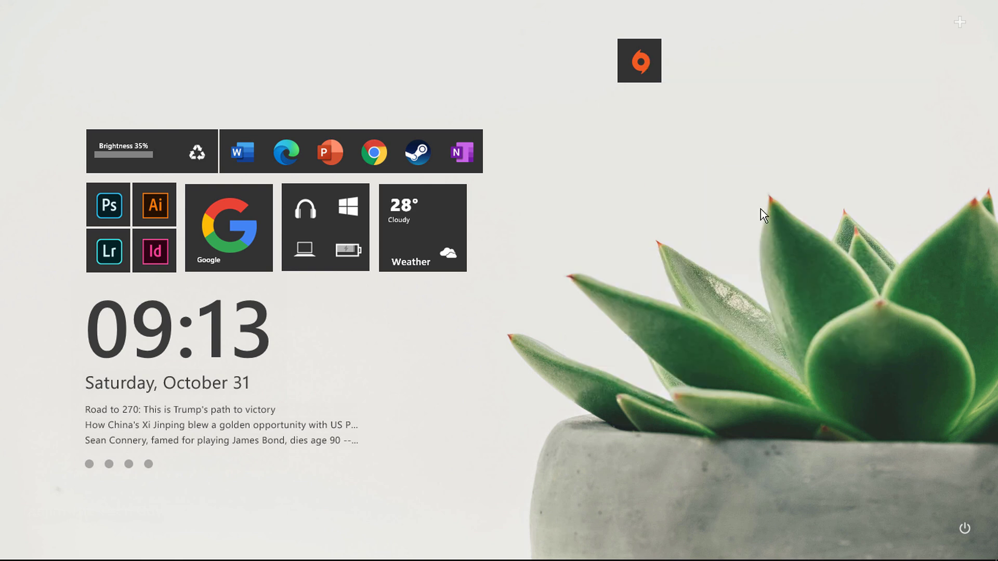
{"action": "left_click_drag", "start_coordinate": [645, 73], "coordinate": [520, 149]}
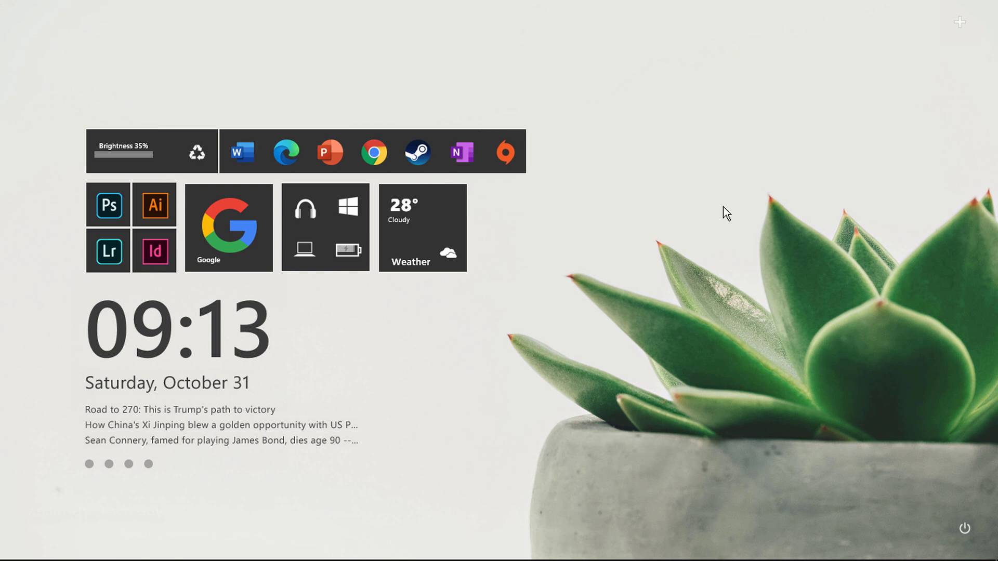
Step: Close the Origin tile at the end of the app icon row to remove it from the desktop
{"action": "right_click", "coordinate": [516, 149]}
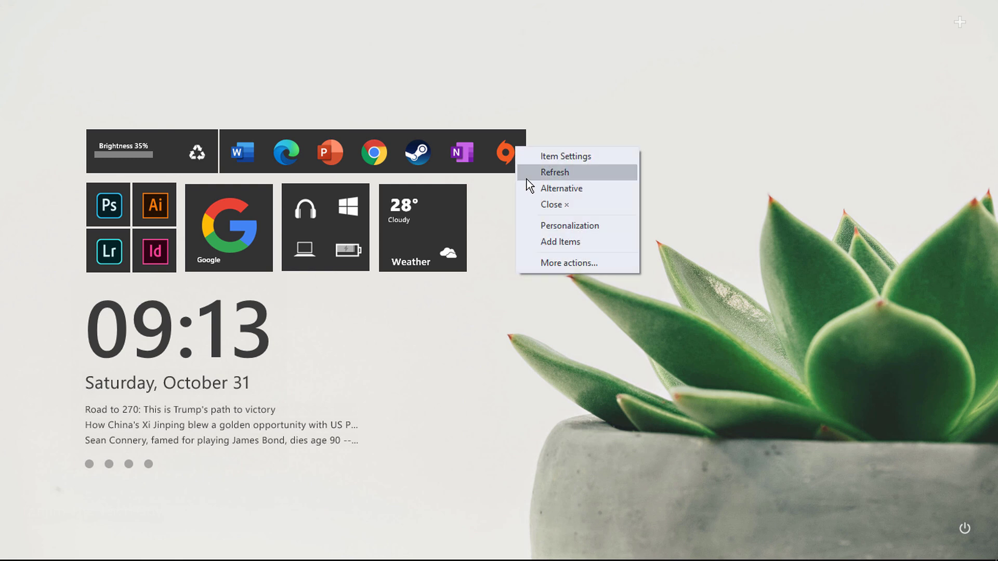
{"action": "left_click", "coordinate": [594, 208]}
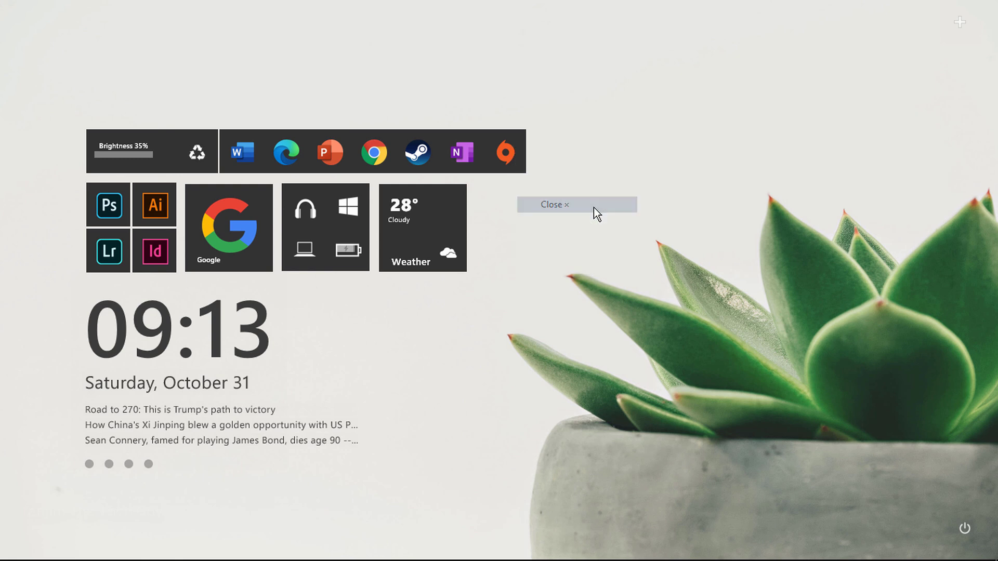